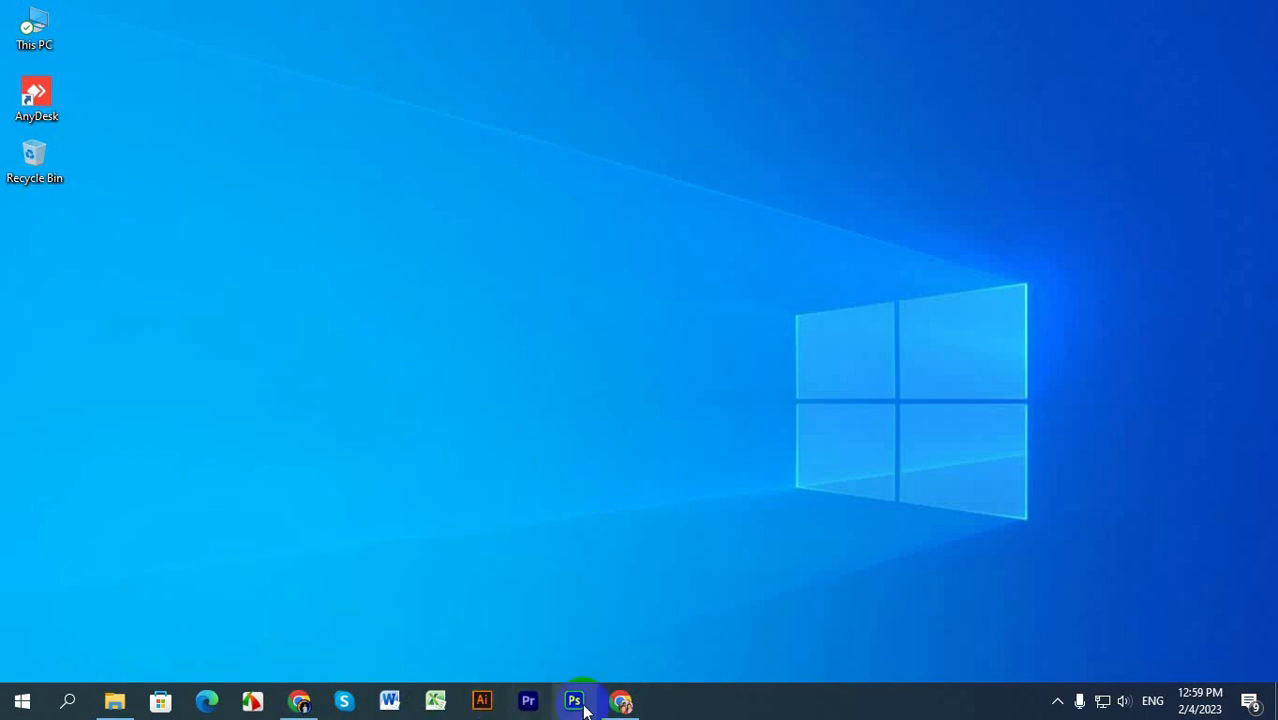
click(518, 706)
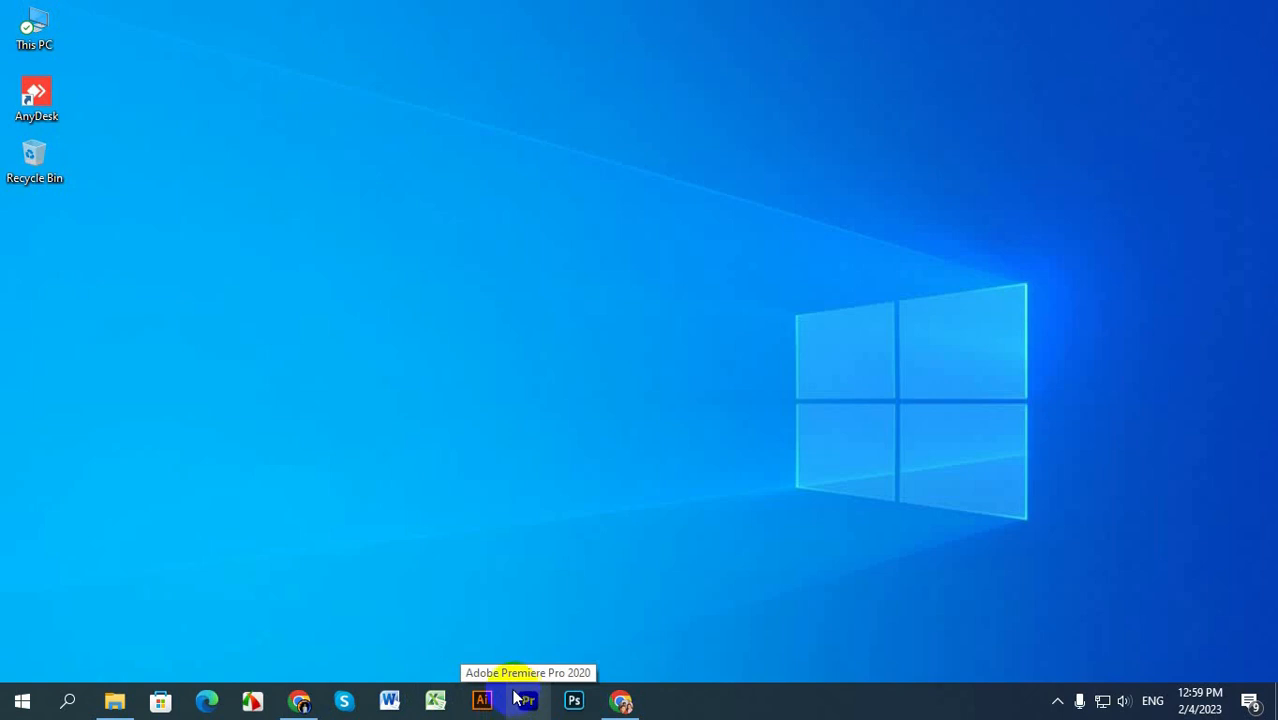
click(485, 697)
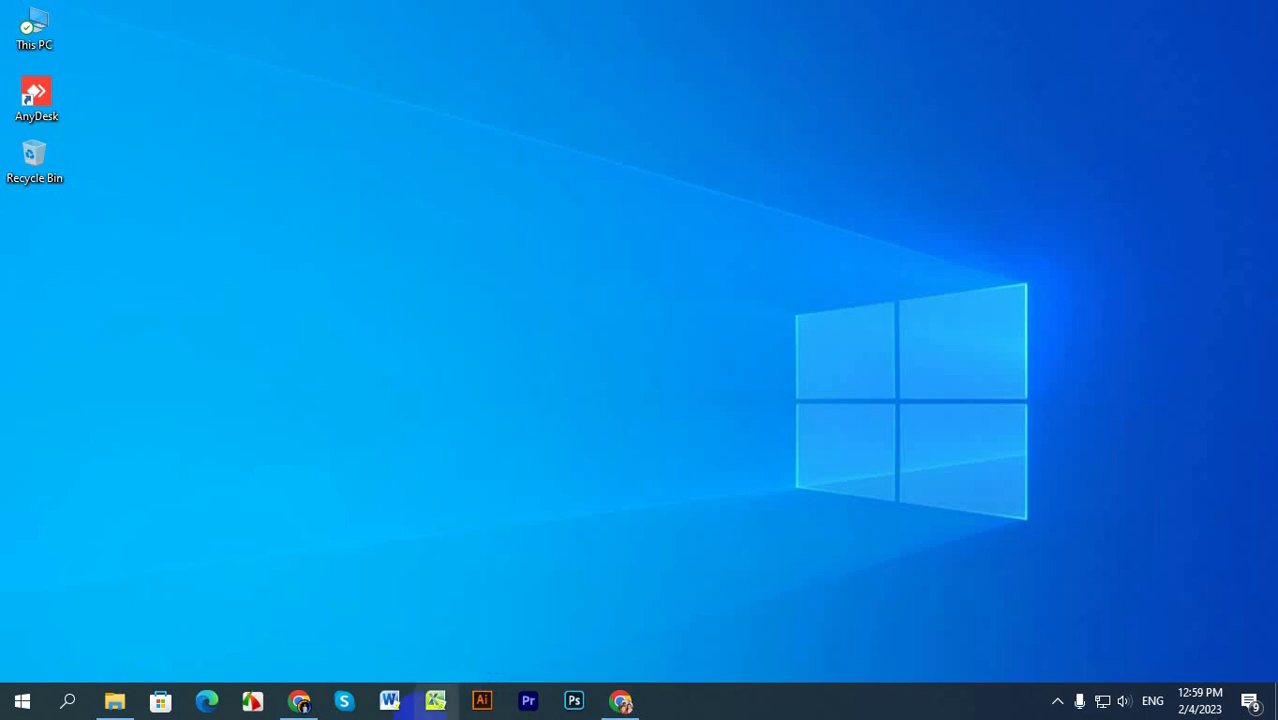
click(435, 700)
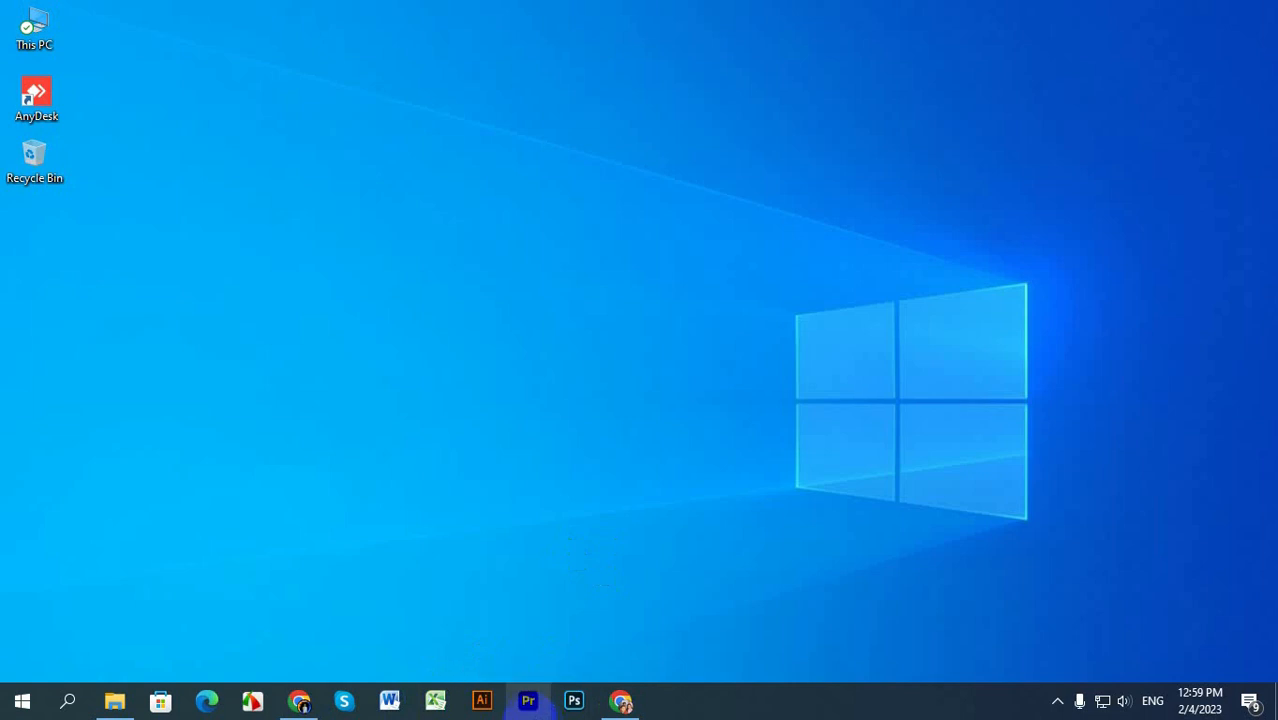
Step: Launch Adobe Premiere Pro 2020 and continue with the known system compatibility issues
click(528, 700)
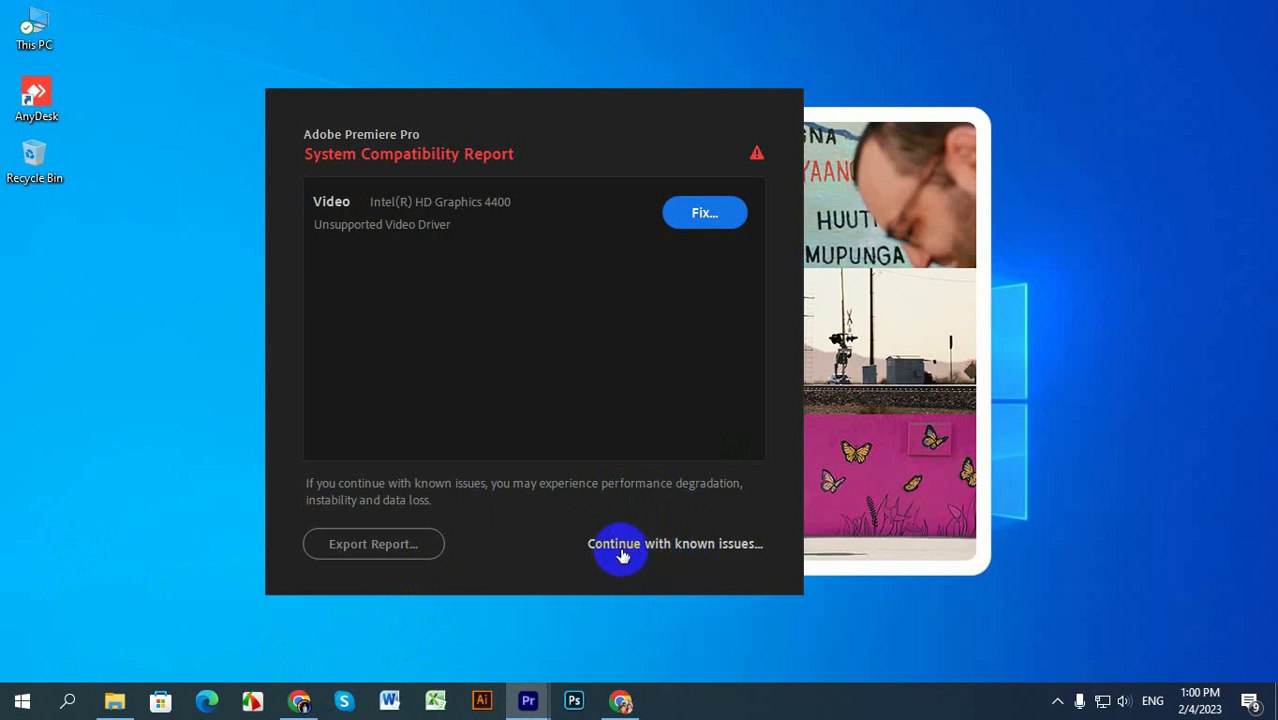
click(654, 553)
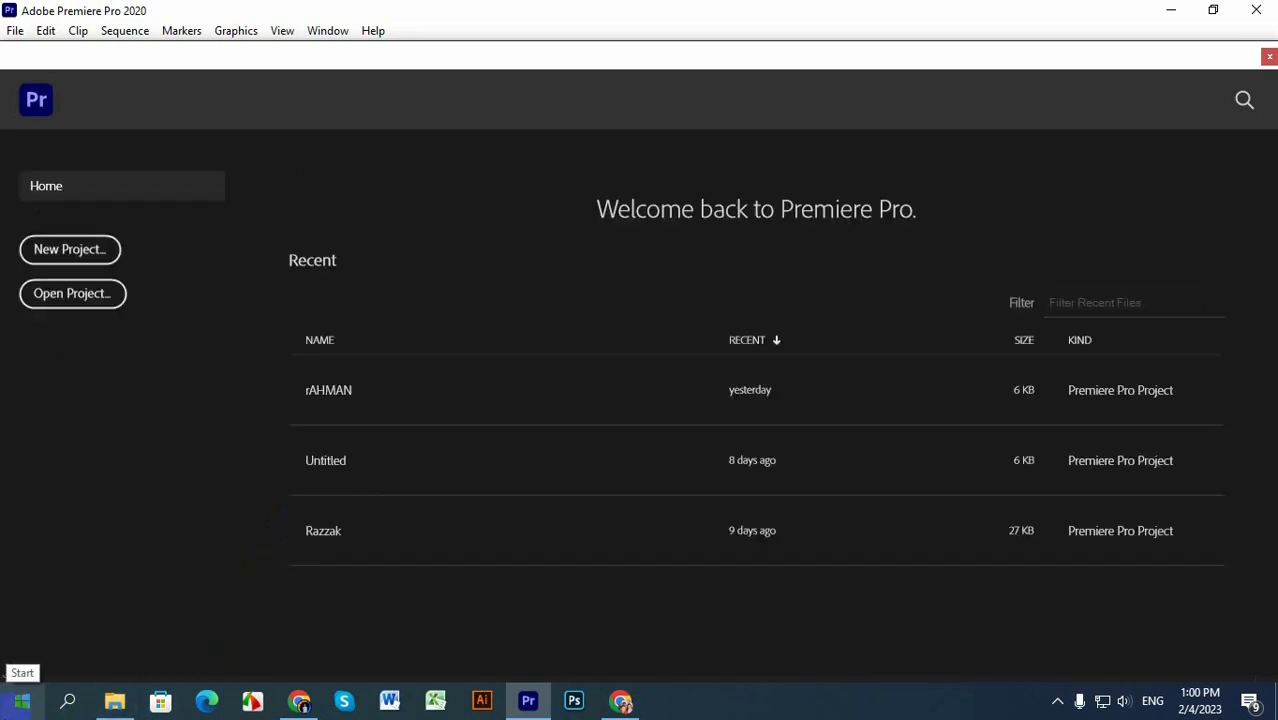
click(77, 242)
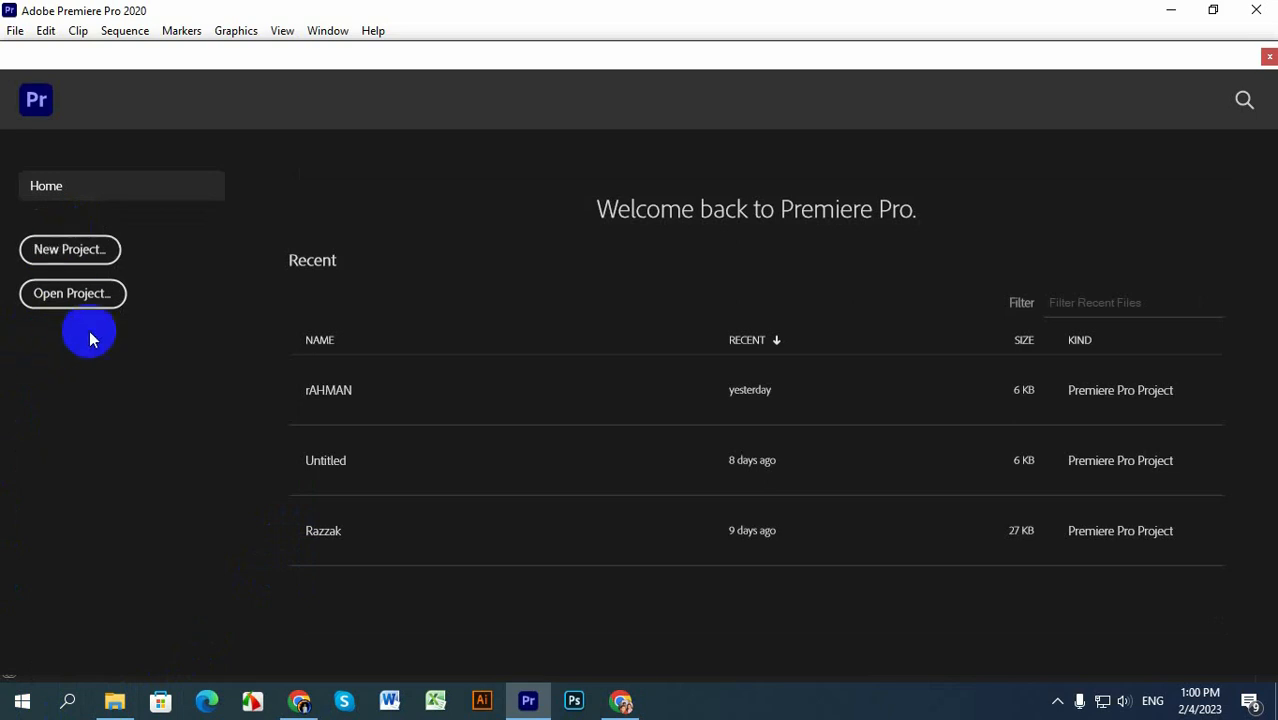
click(64, 290)
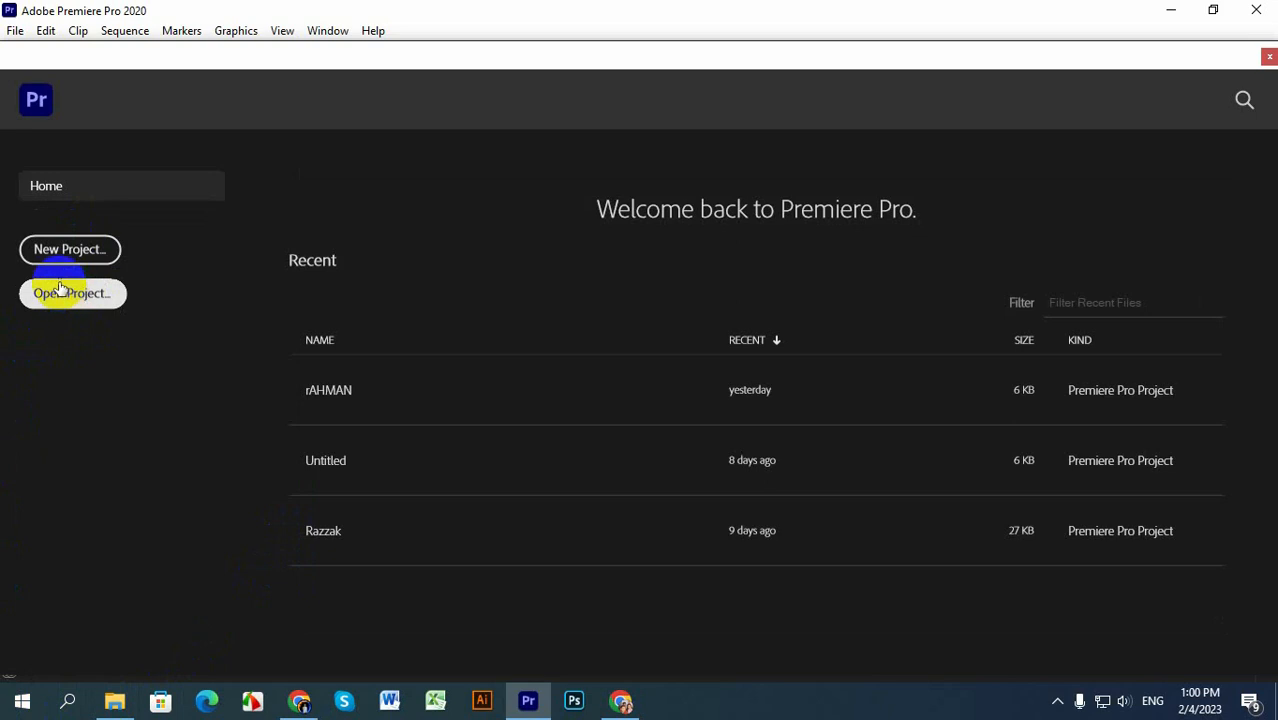
click(64, 247)
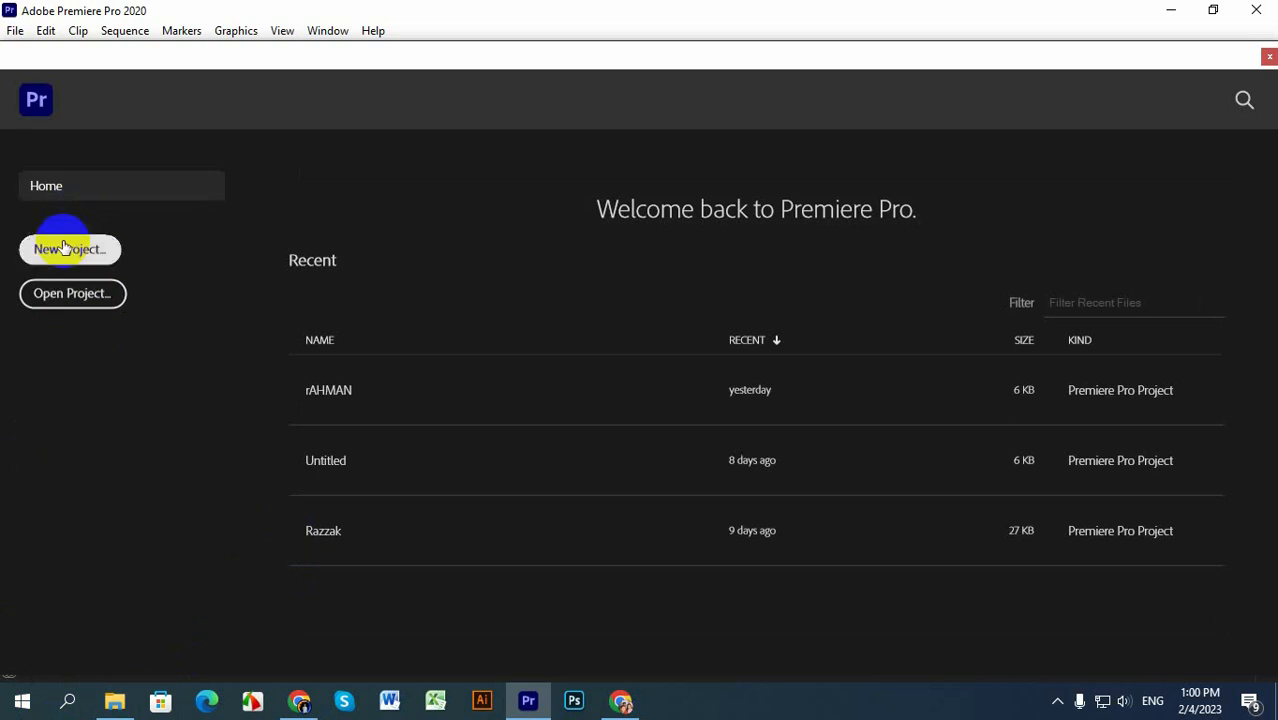
click(25, 289)
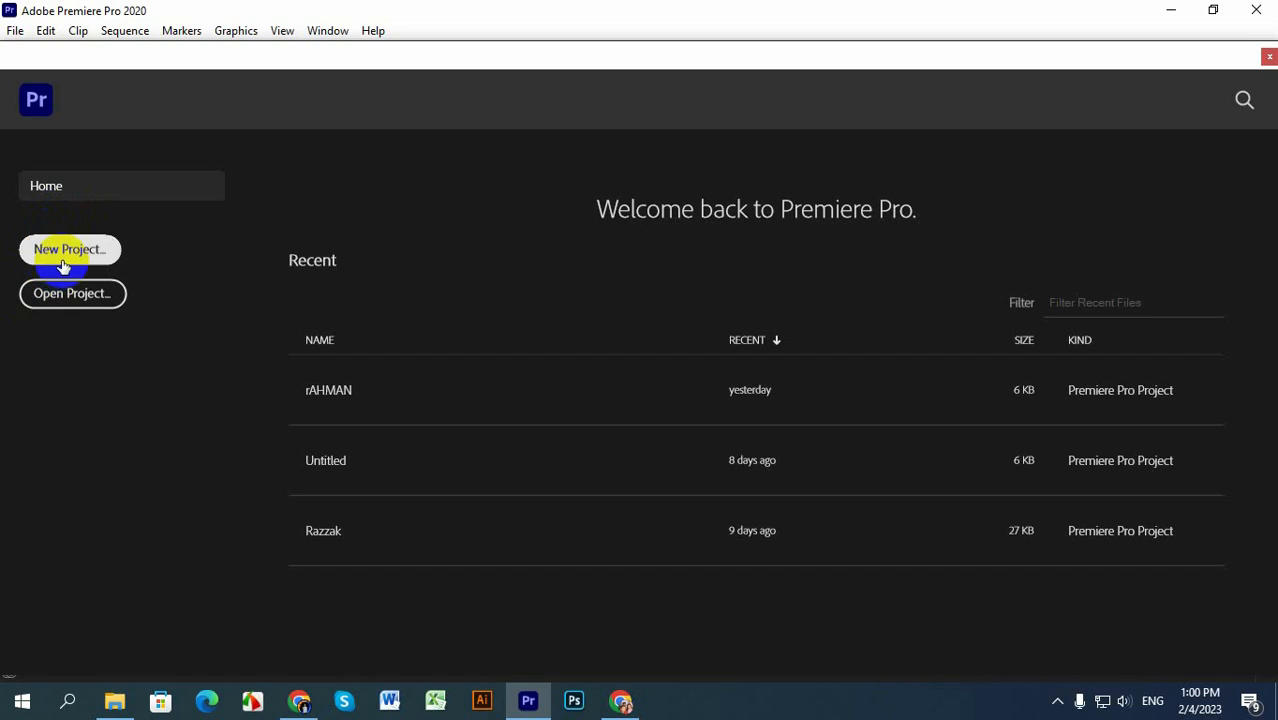
Step: Start a new project and replace its default name with the creator's name
click(62, 262)
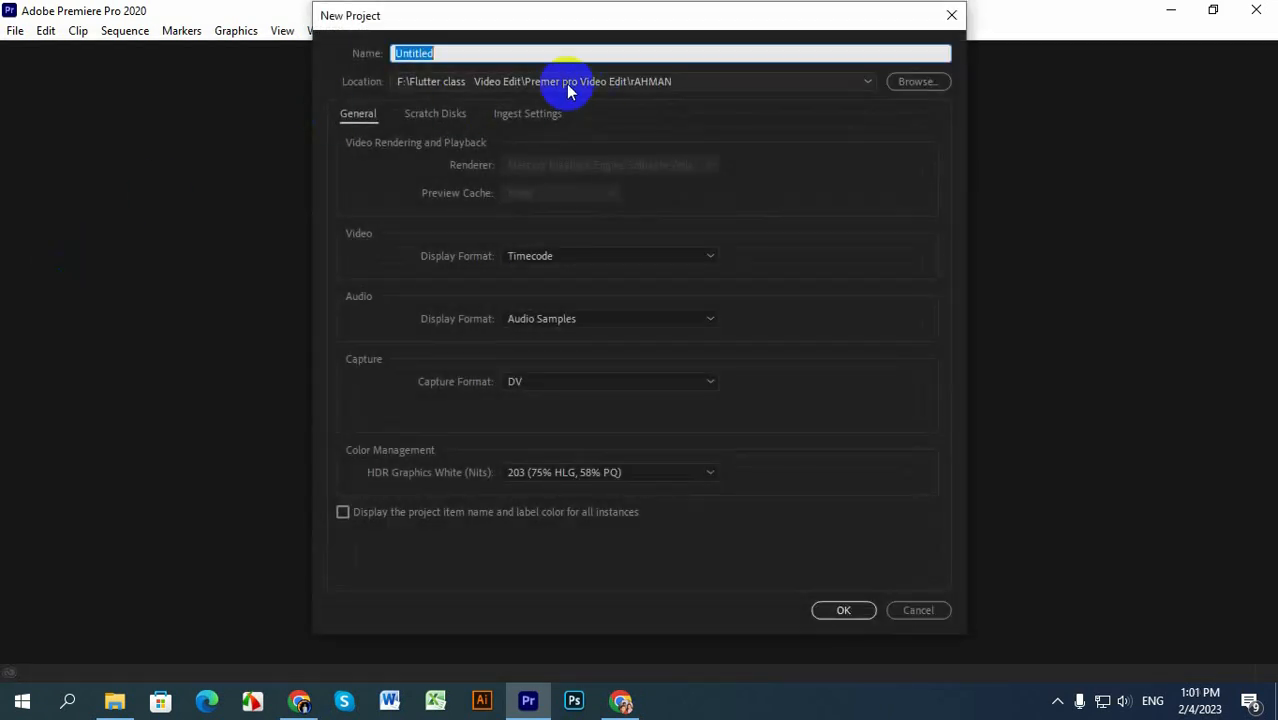
drag(484, 55, 370, 48)
key(BackSpace)
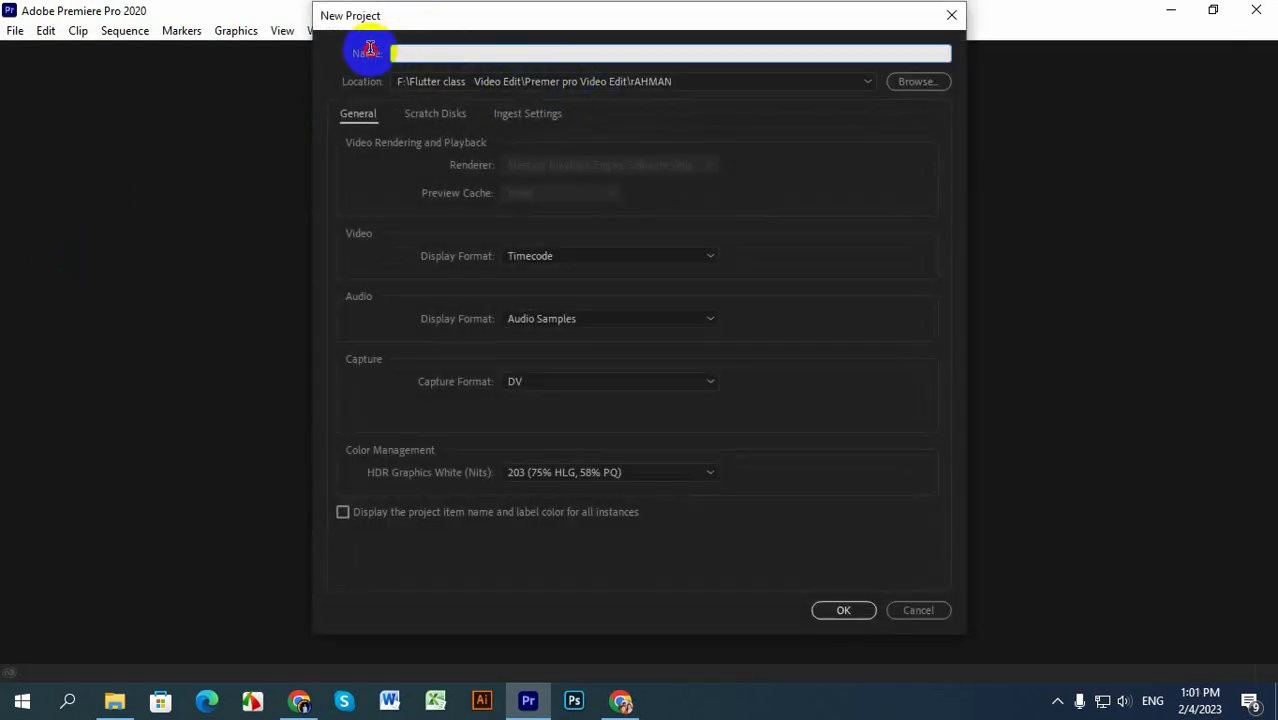
key(ctrl+z)
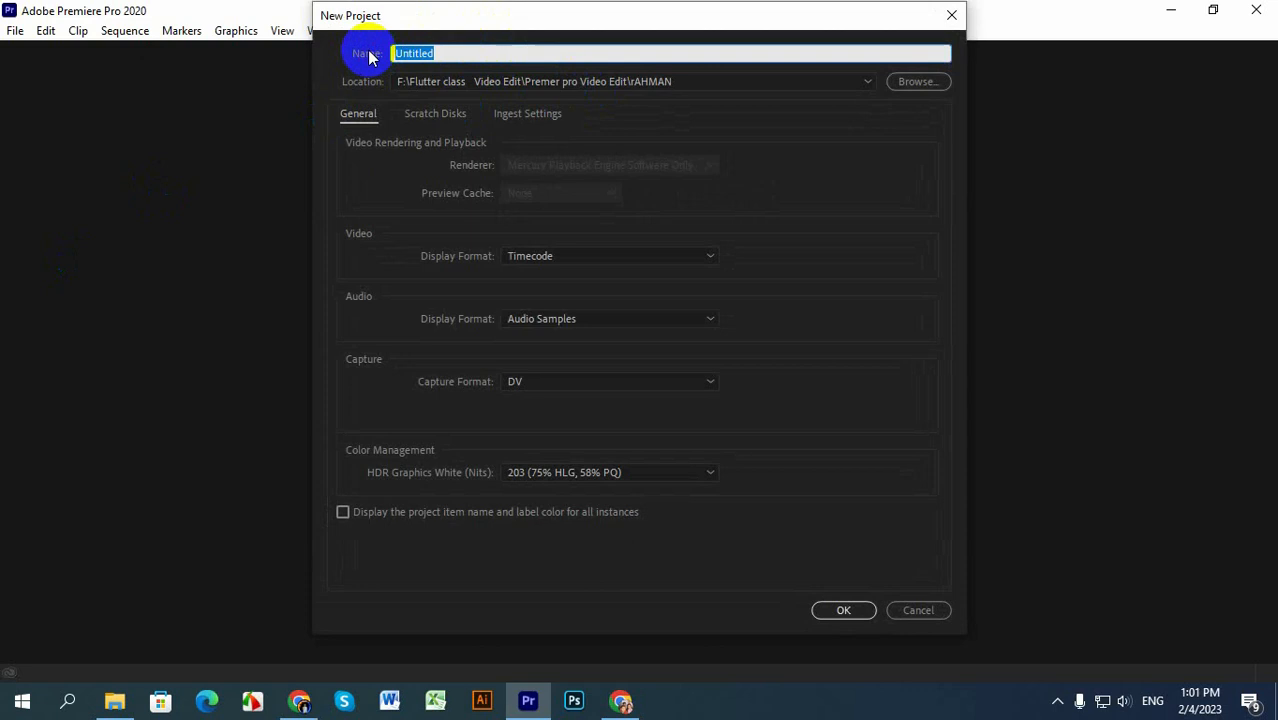
key(BackSpace)
text(Razzak)
Step: Set the project location to the Main Video folder on drive D and create the project, overwriting the existing one
click(938, 83)
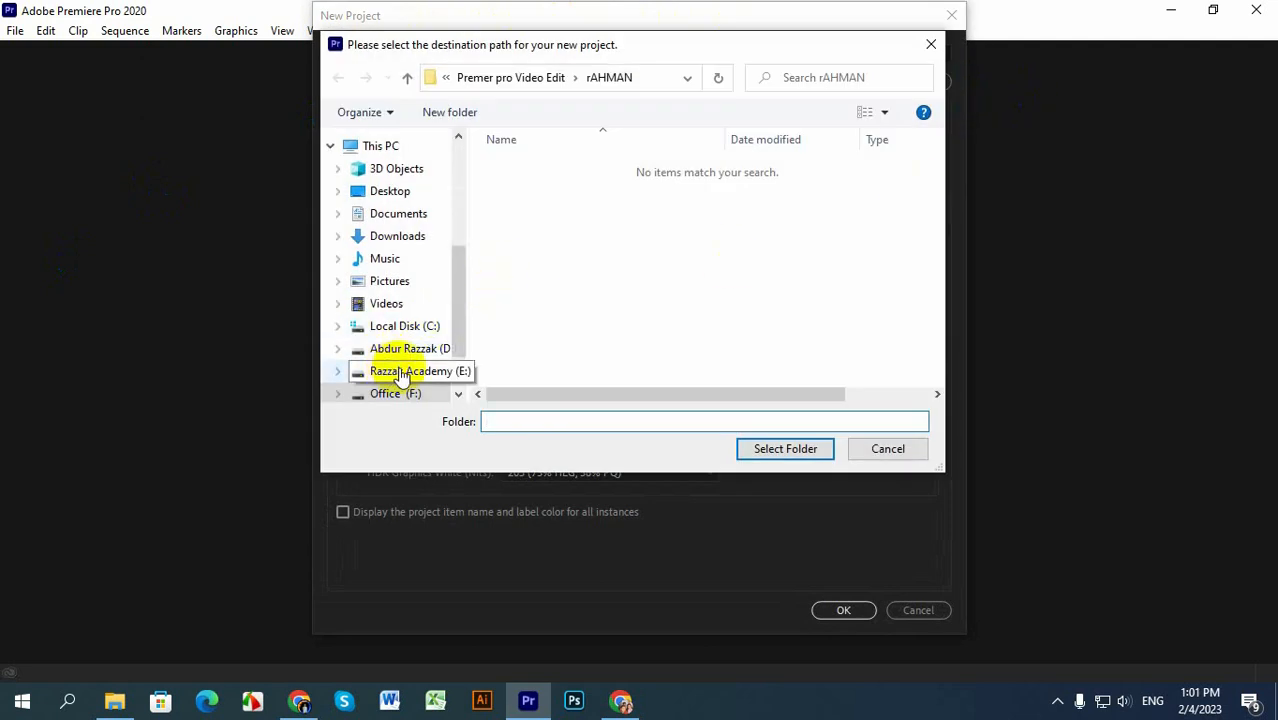
click(404, 349)
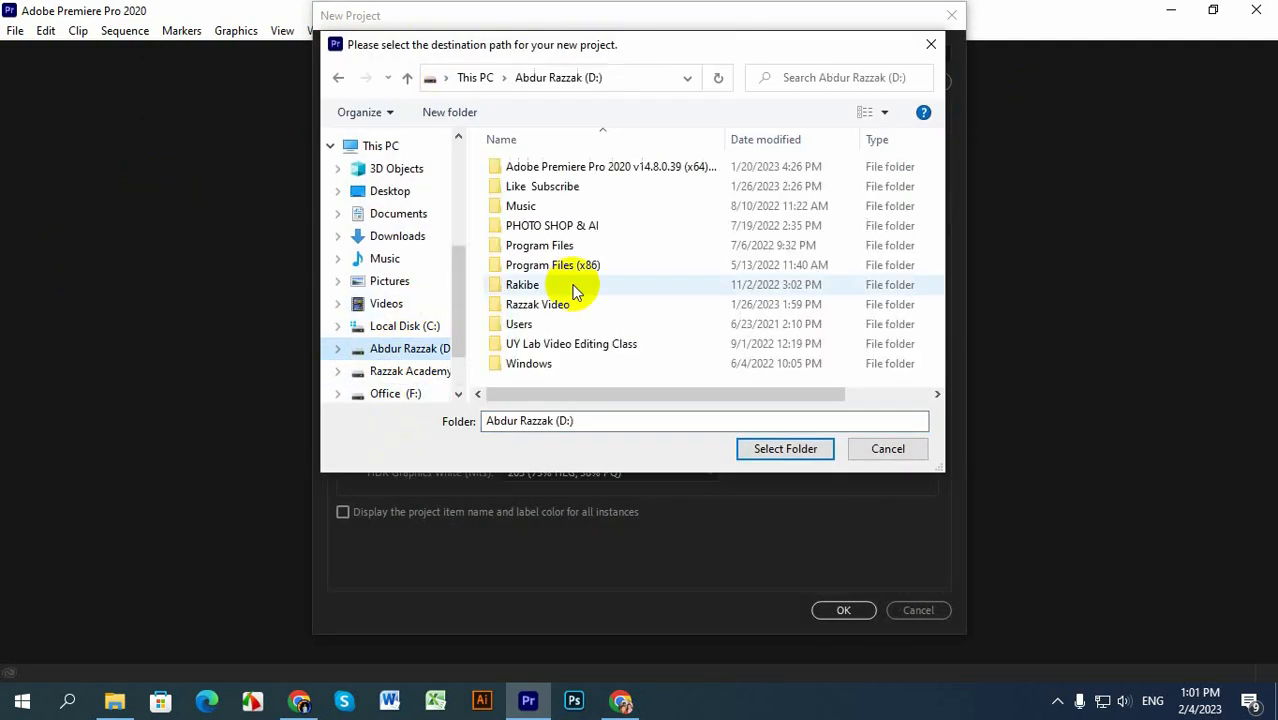
double_click(583, 307)
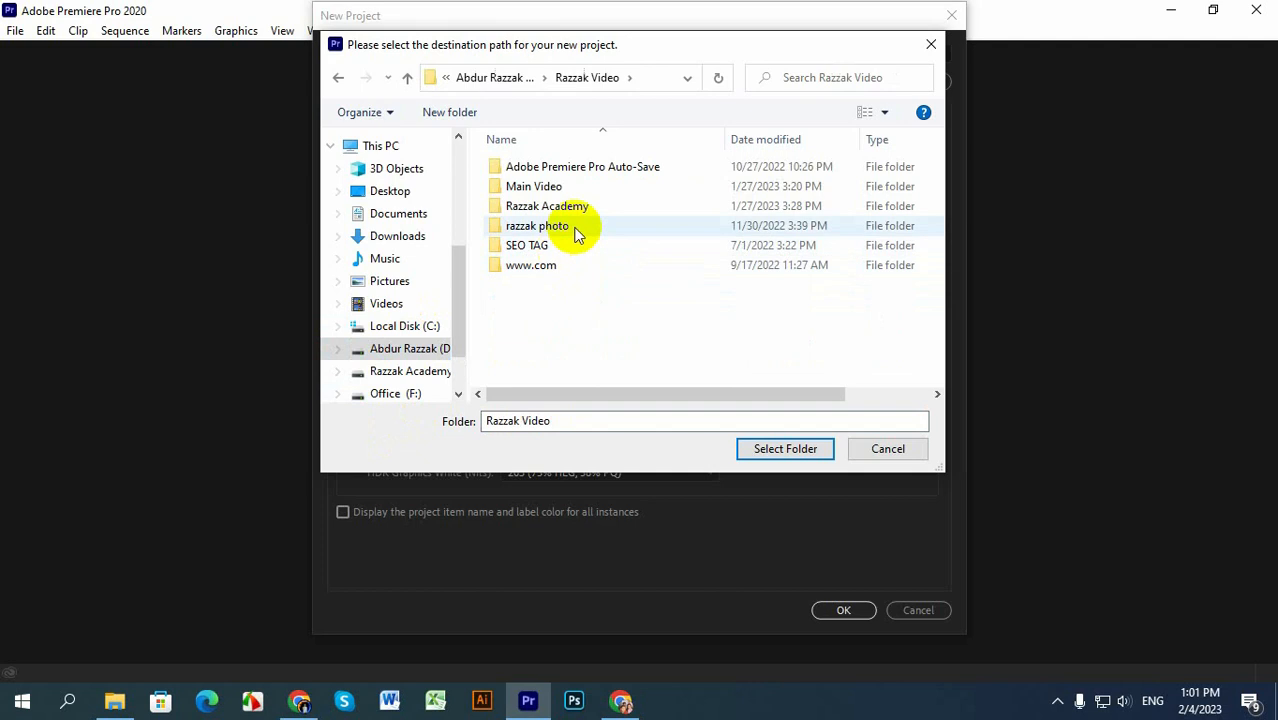
double_click(565, 190)
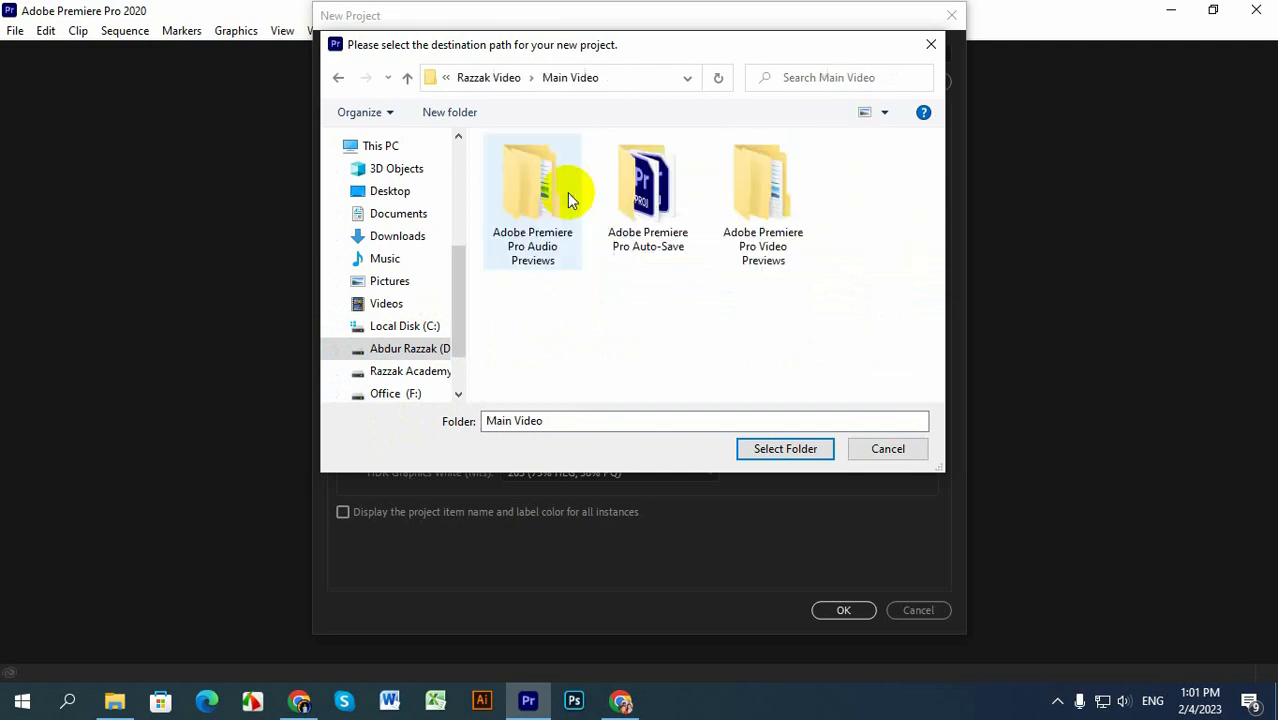
click(782, 450)
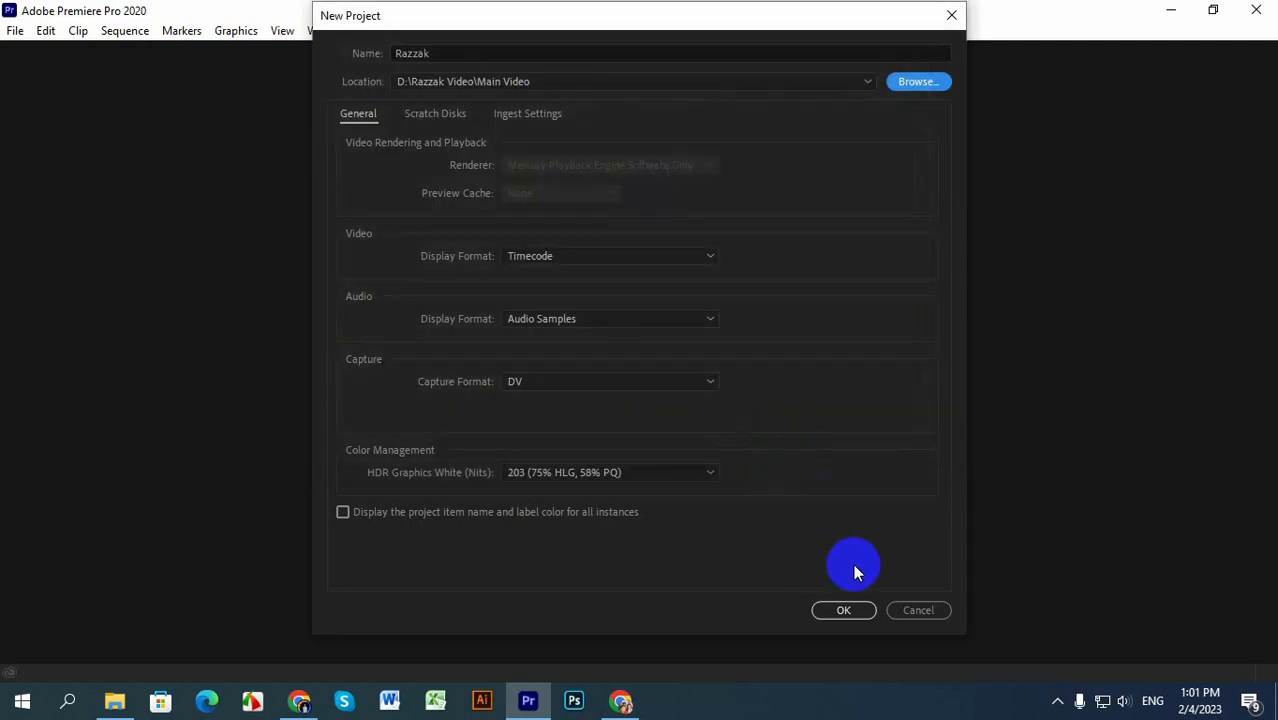
click(843, 609)
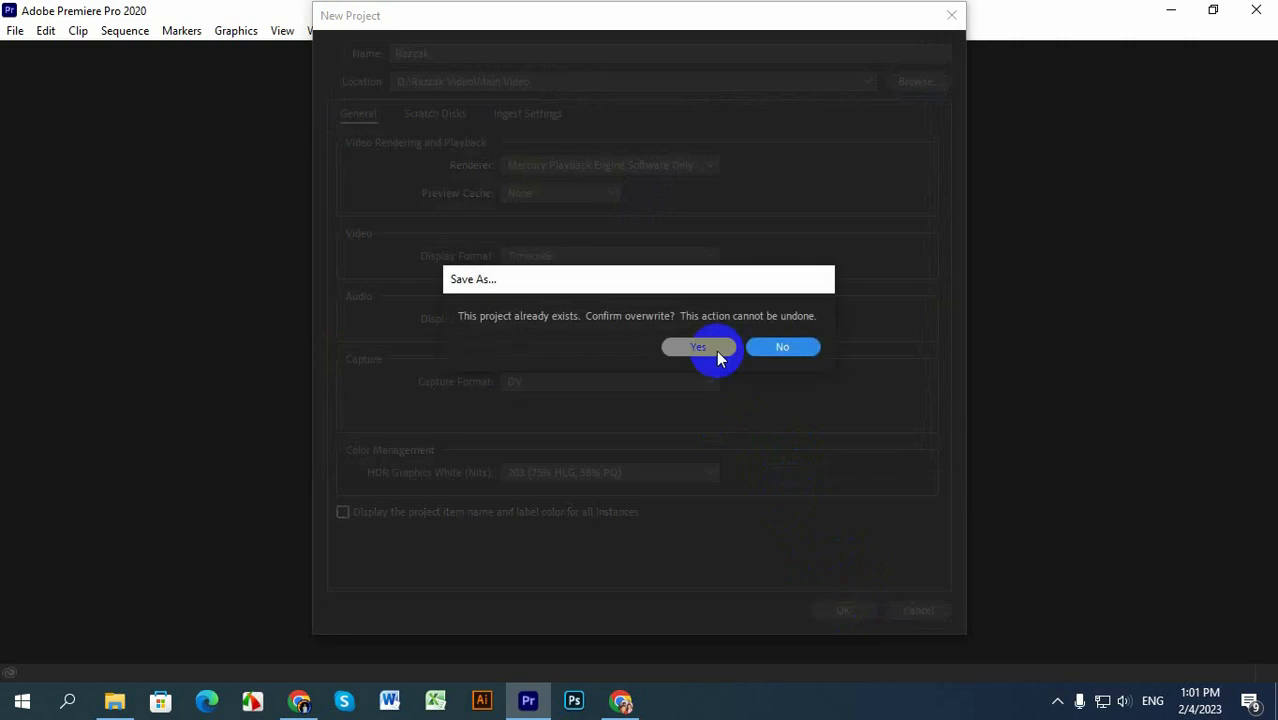
click(700, 348)
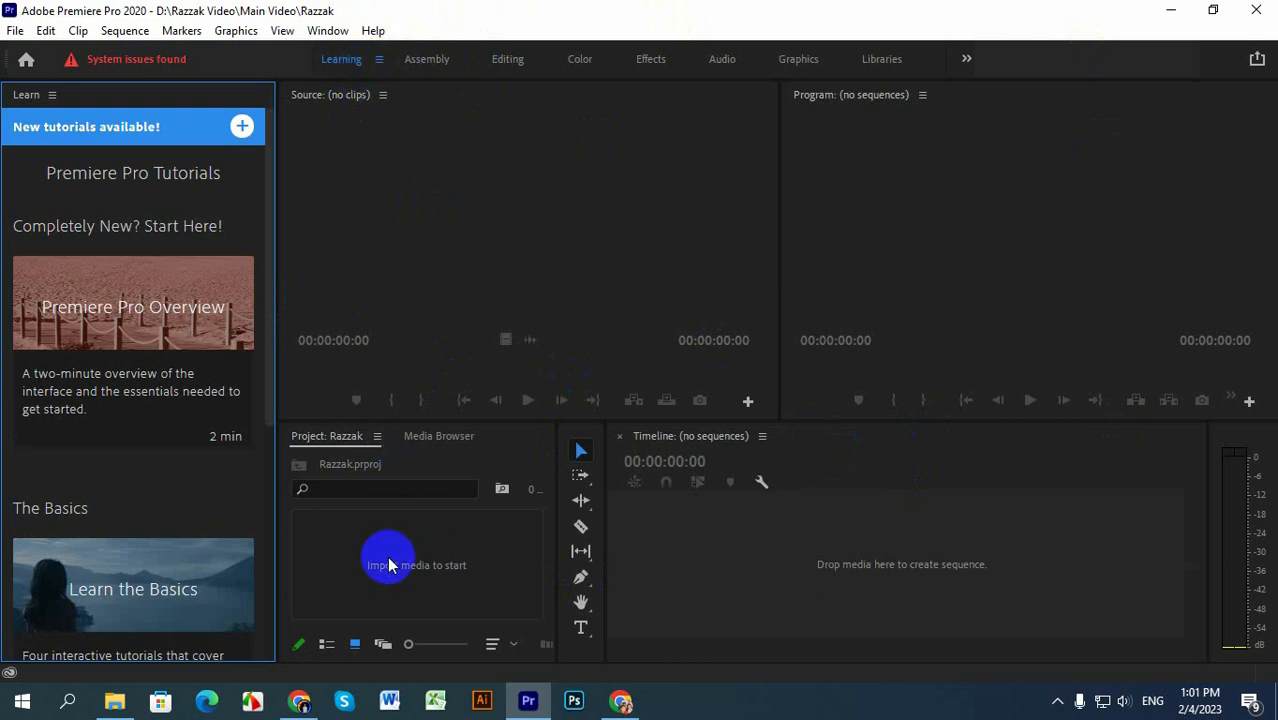
Step: Create a new sequence from the DV - NTSC Standard 48kHz preset
click(15, 30)
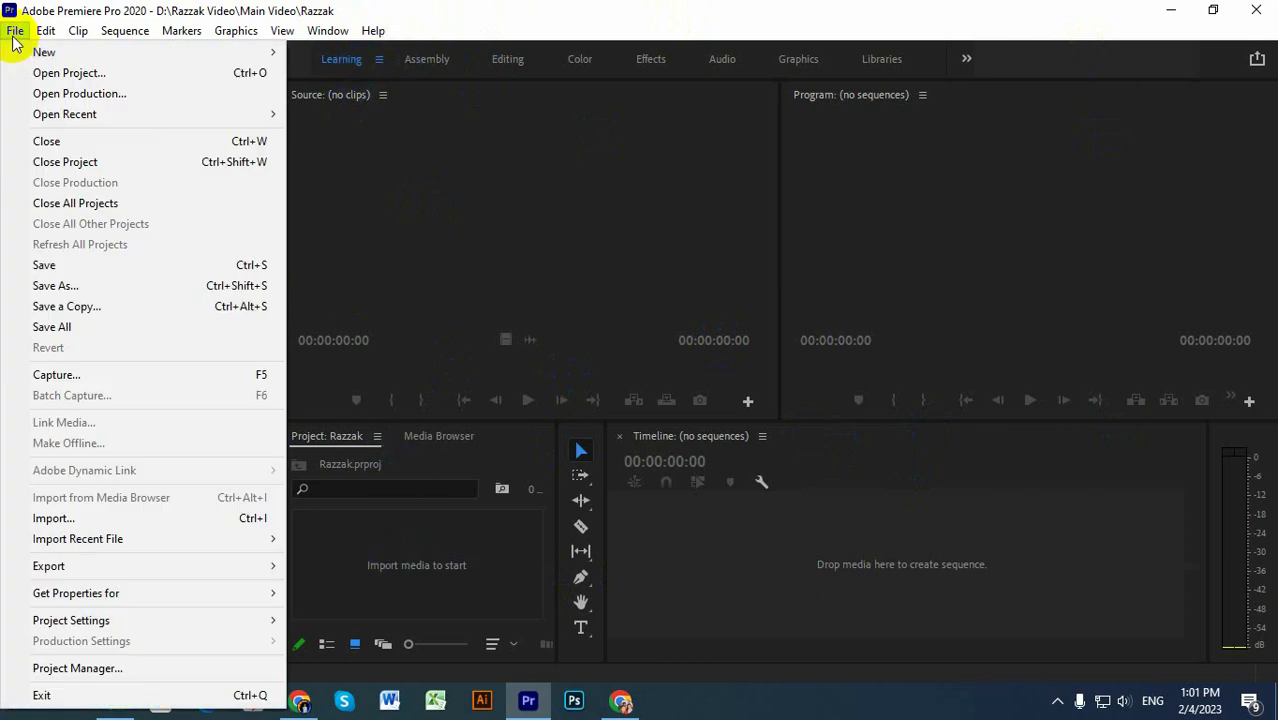
mouse_move(42, 38)
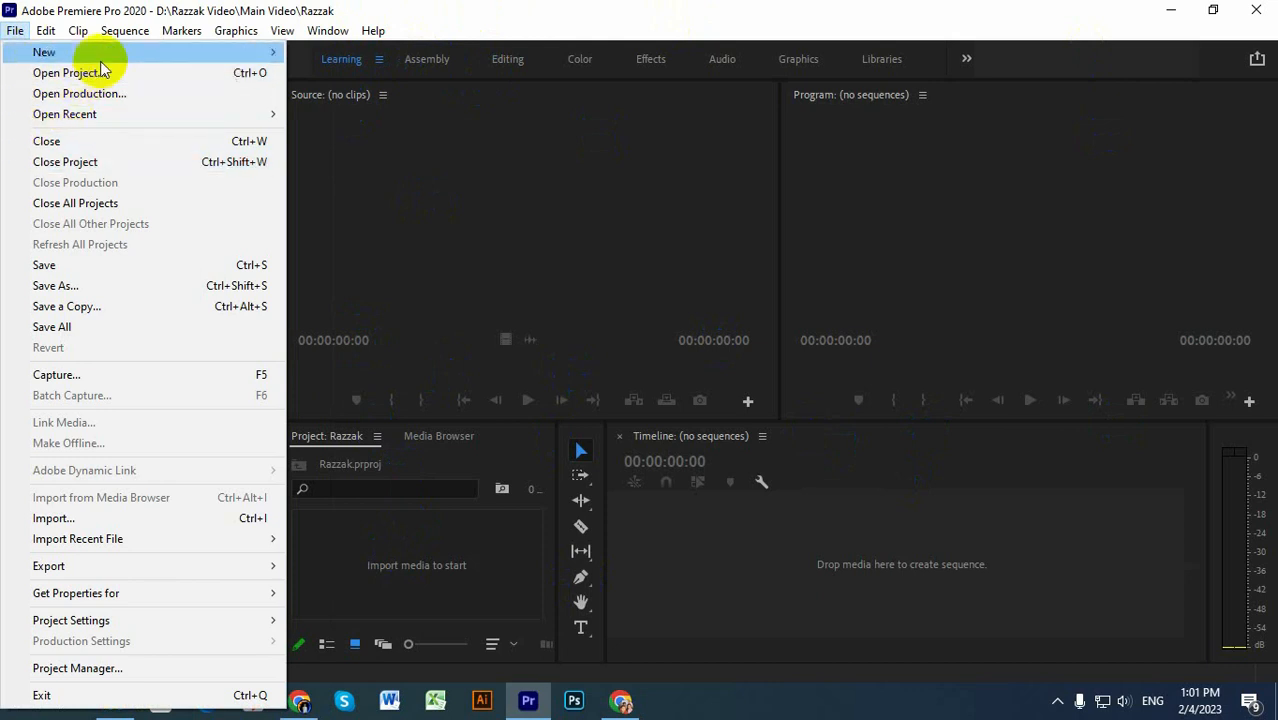
mouse_move(102, 55)
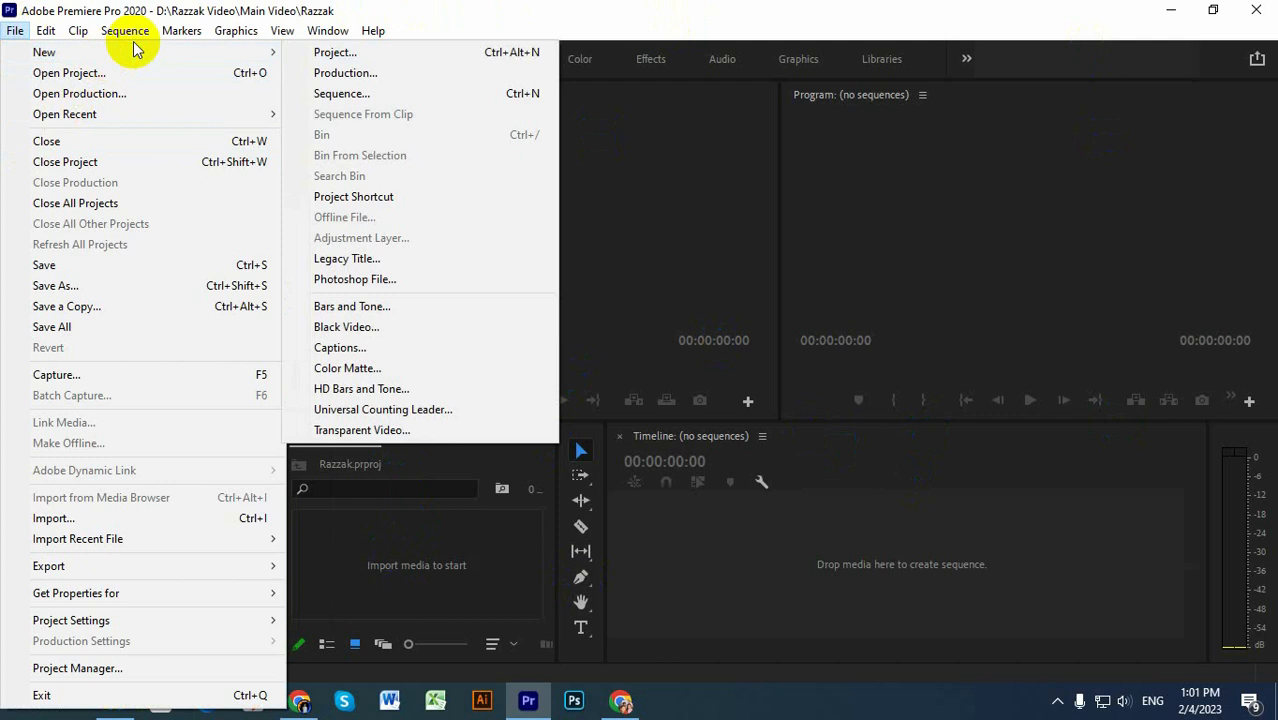
click(349, 100)
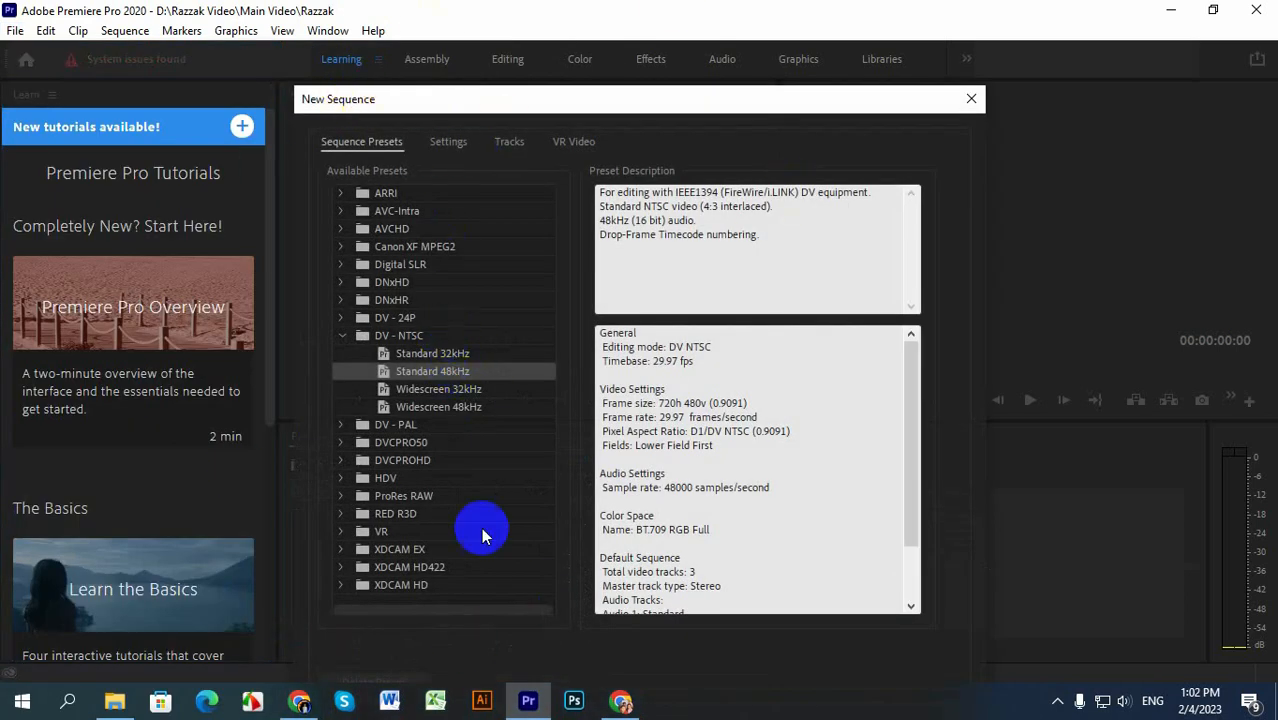
click(379, 335)
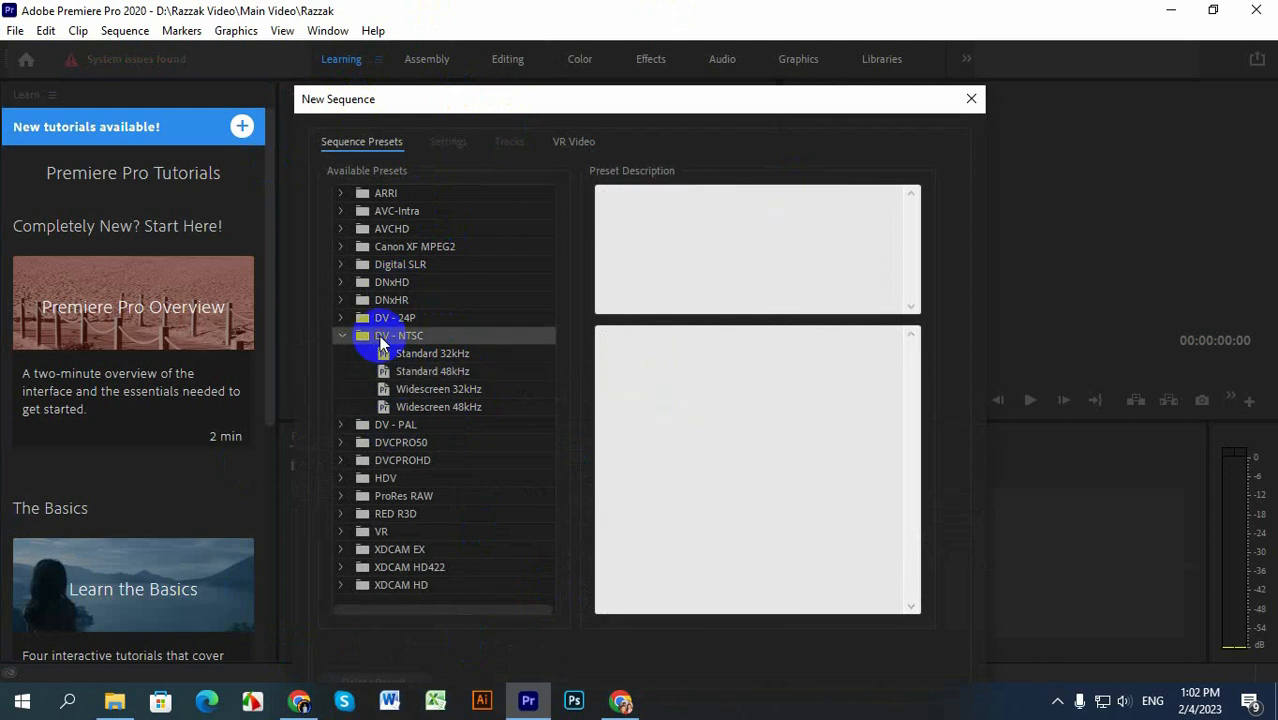
click(405, 371)
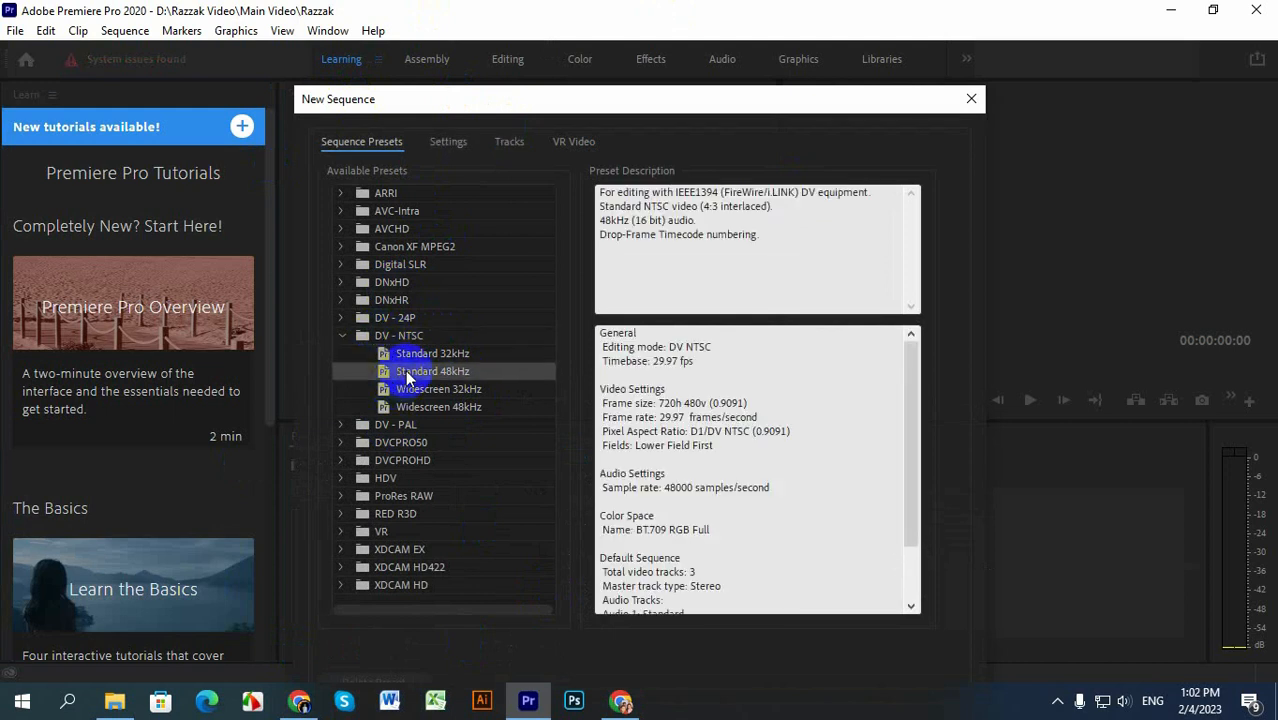
double_click(405, 371)
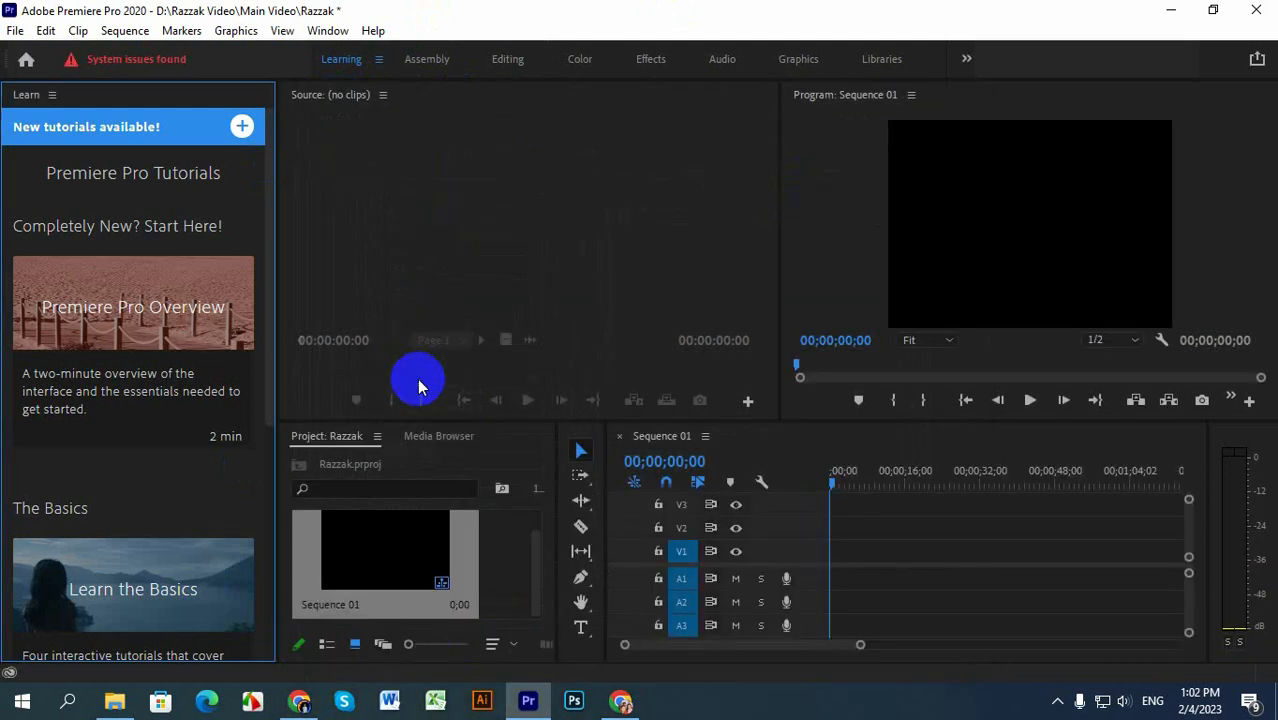
Step: Import the first Video_2023-01-26_140250 file into the project from the academy folder inside the video folder on drive D
right_click(497, 567)
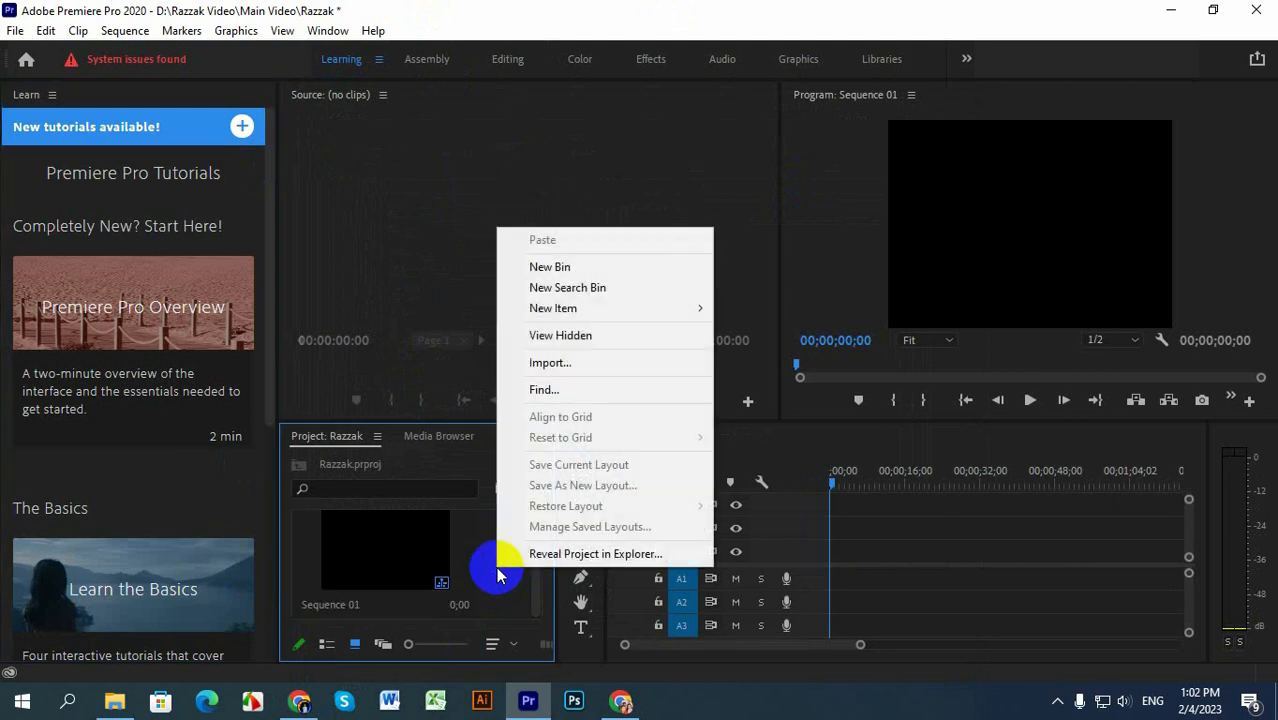
click(555, 368)
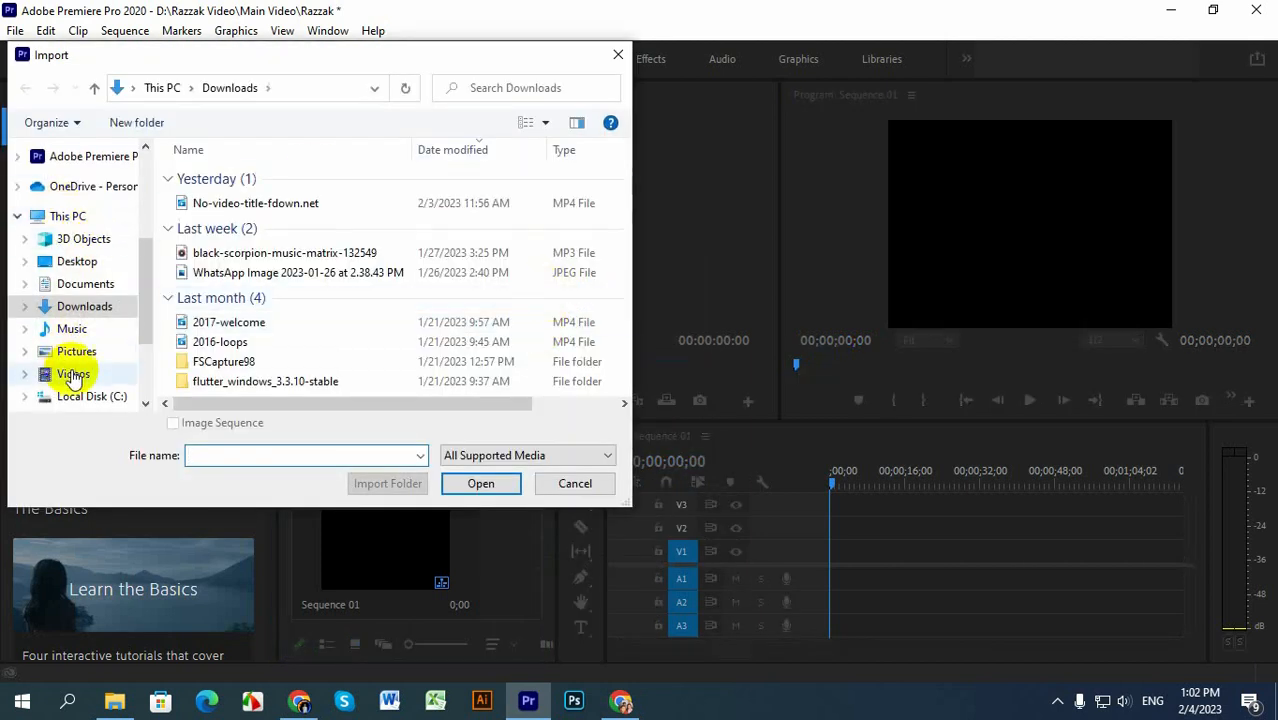
scroll(128, 325, down, 3)
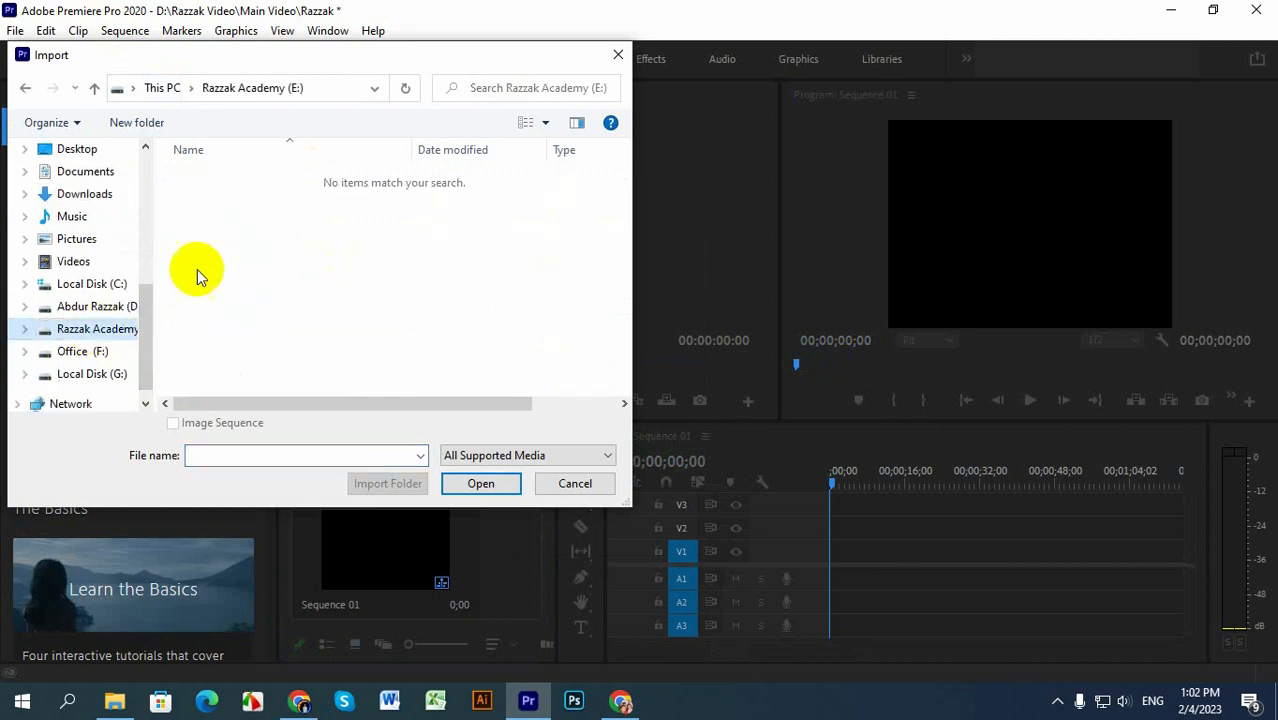
click(97, 306)
double_click(254, 316)
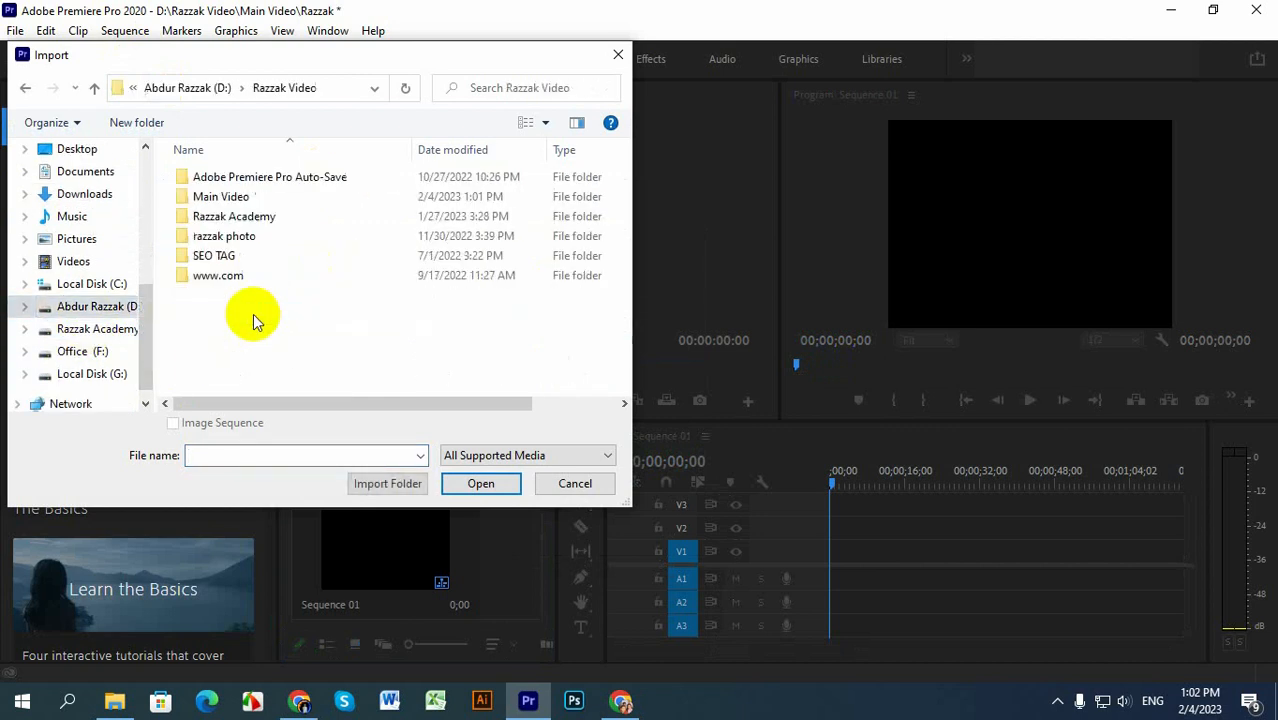
double_click(240, 215)
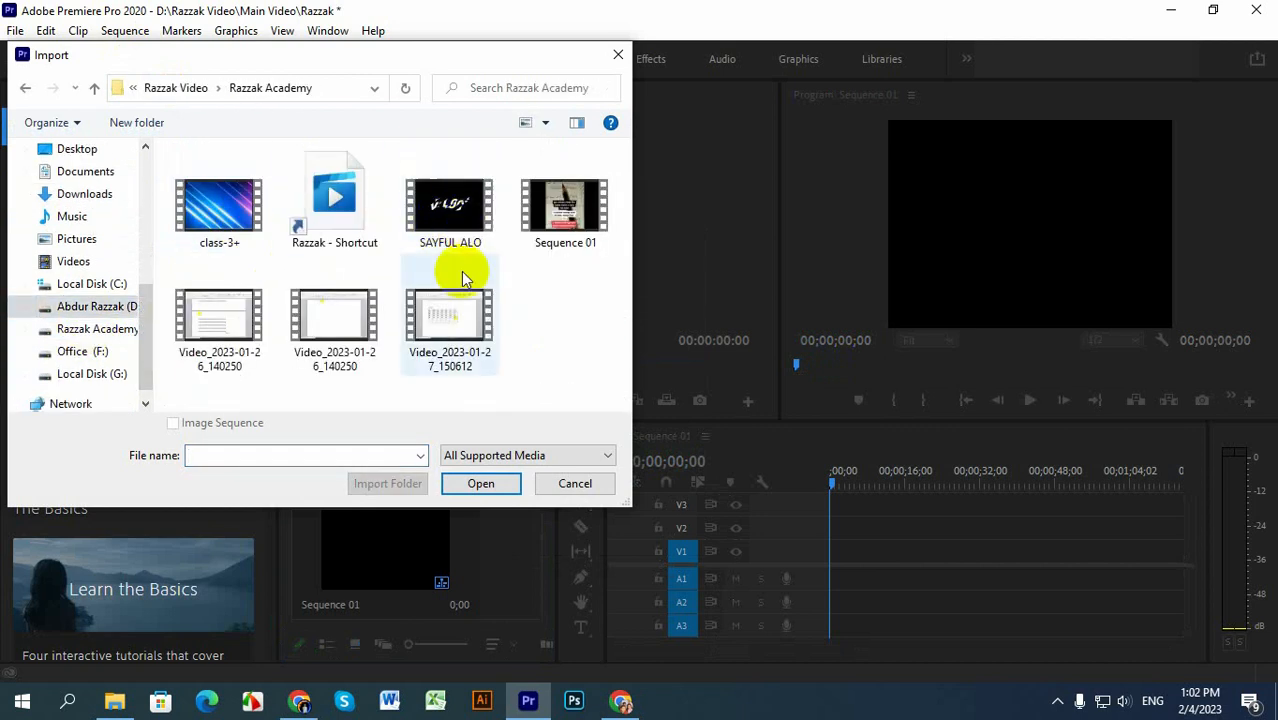
click(222, 238)
click(213, 330)
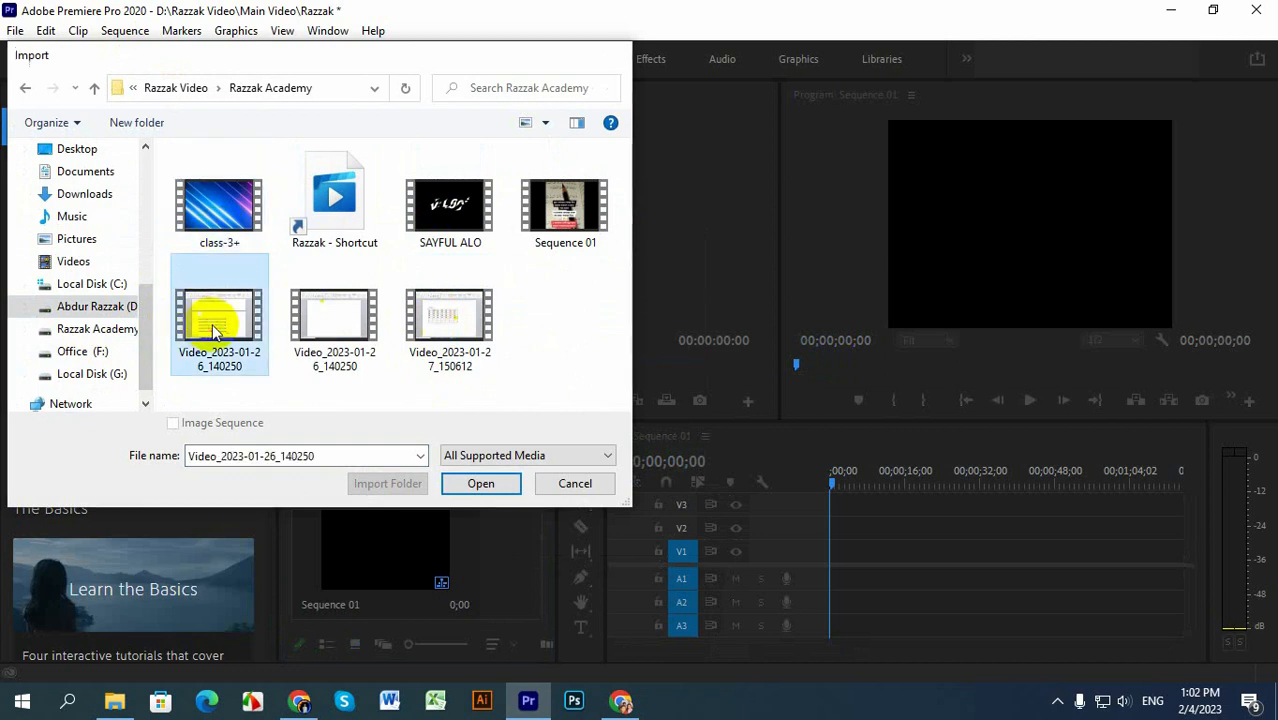
double_click(213, 330)
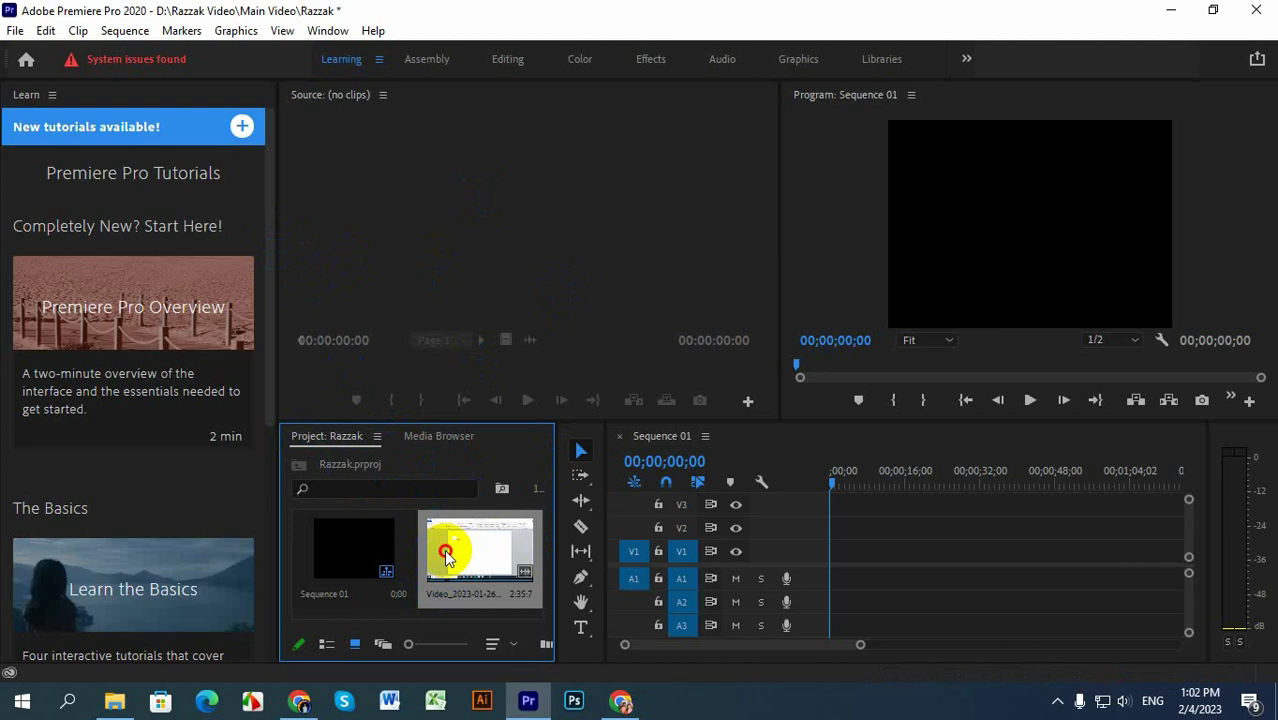
Step: Load the imported video clip into the Source monitor for preview
drag(445, 556, 499, 290)
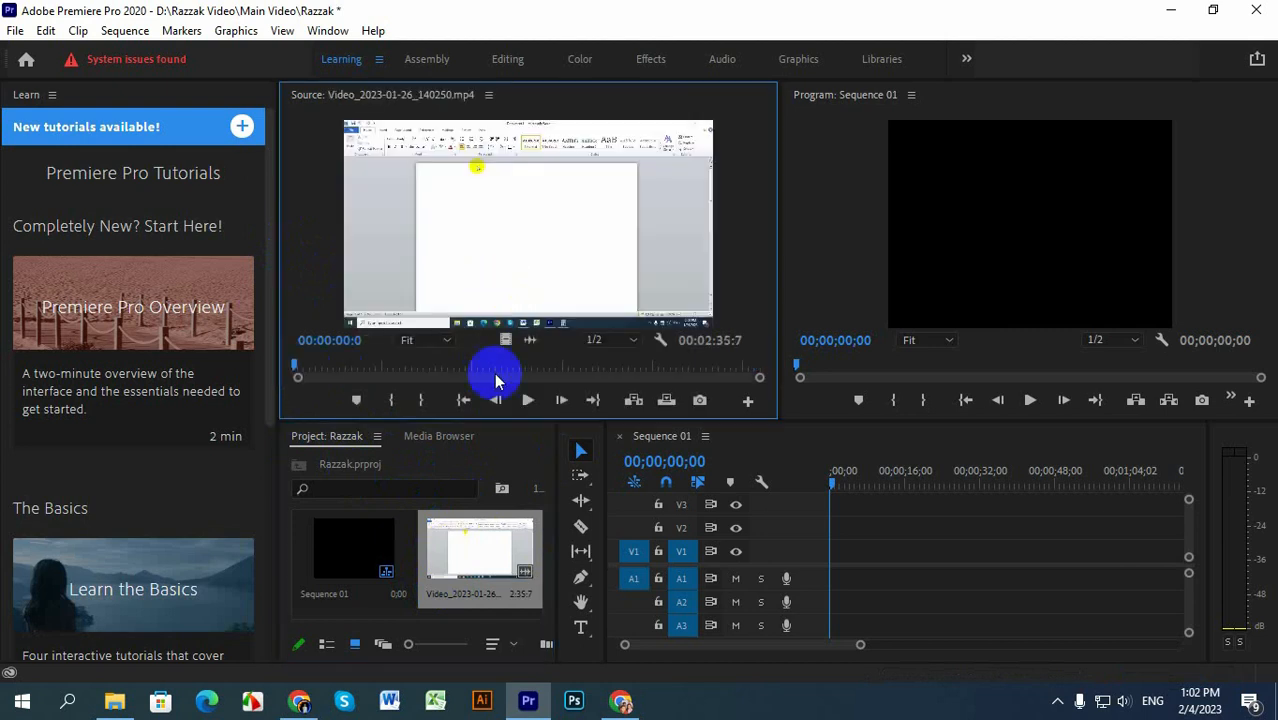
click(490, 555)
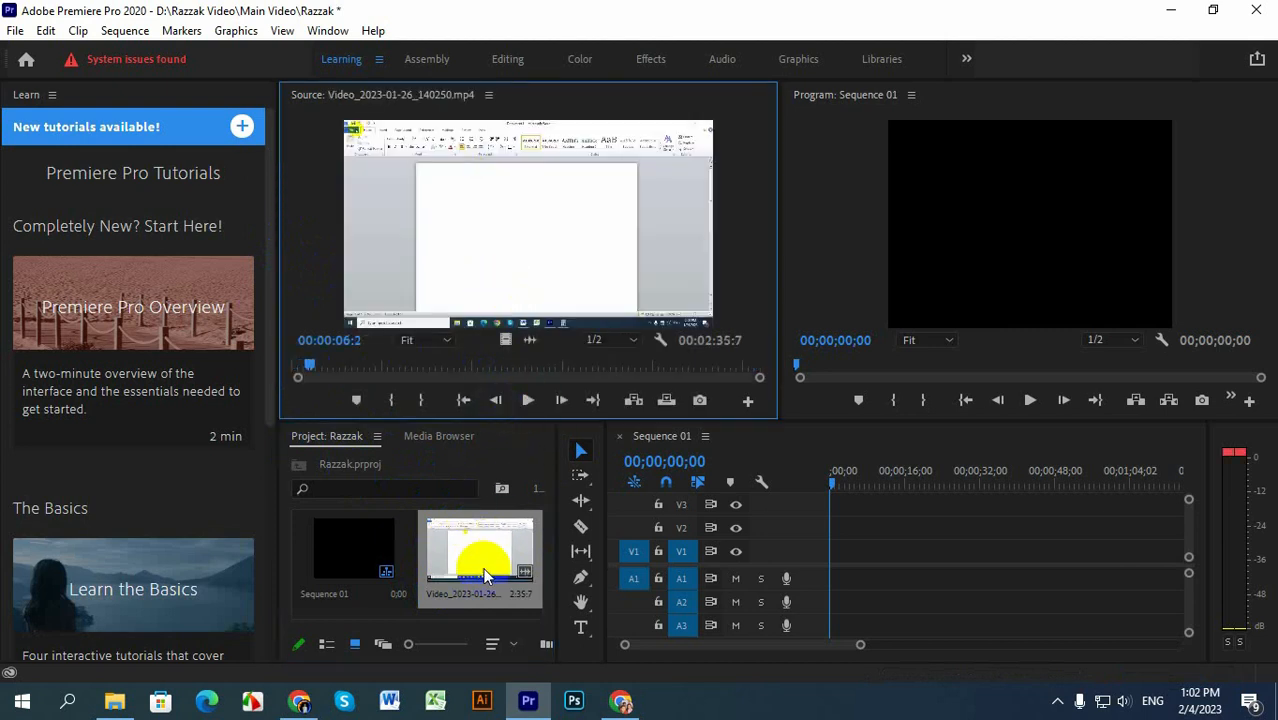
Step: Place the imported video clip at the start of track V1, changing the sequence settings to match it, and widen the Program monitor
drag(495, 557, 826, 563)
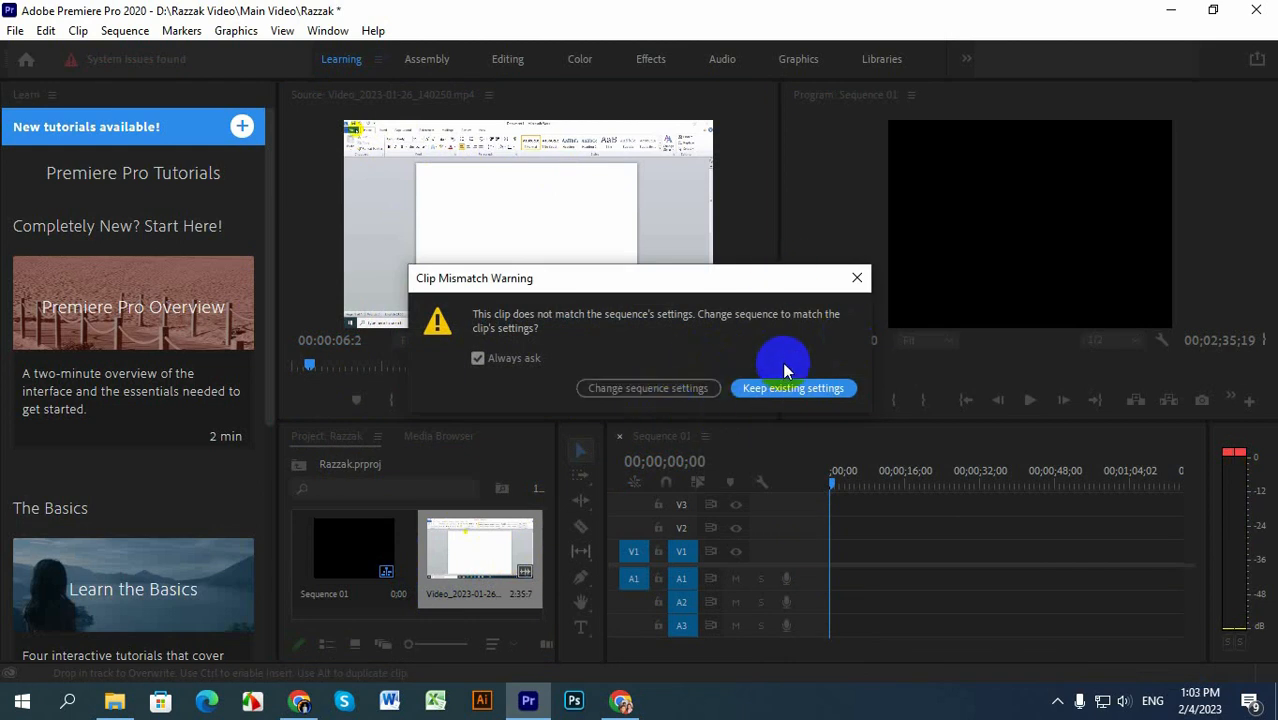
click(673, 390)
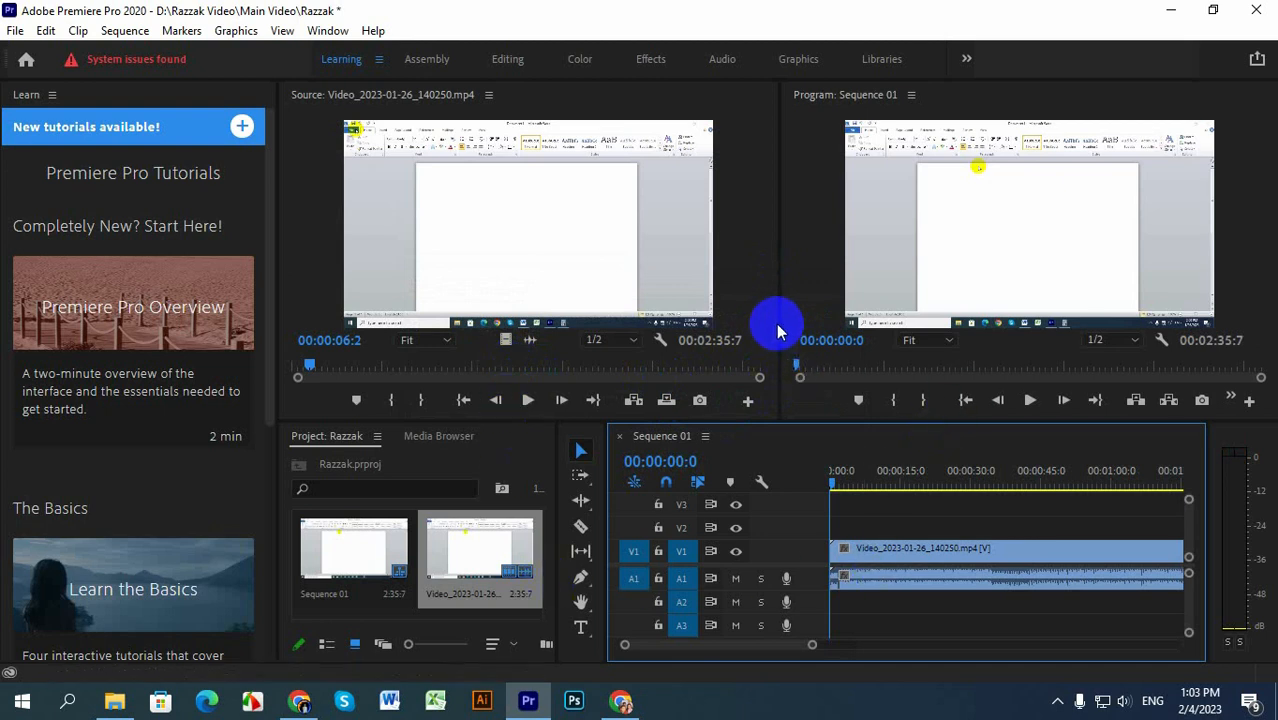
drag(779, 322, 604, 337)
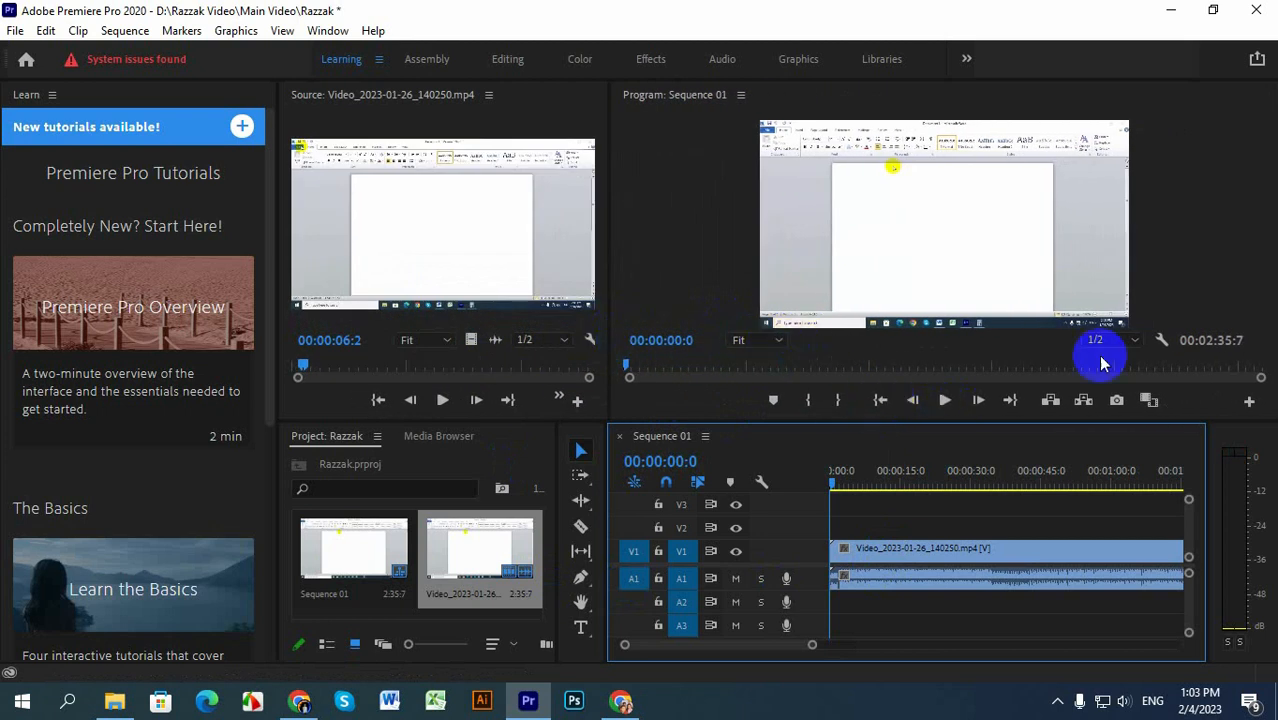
Step: Play the sequence to 00:00:04:7, split the clip there with the Razor tool, and delete the segment before the cut
click(943, 400)
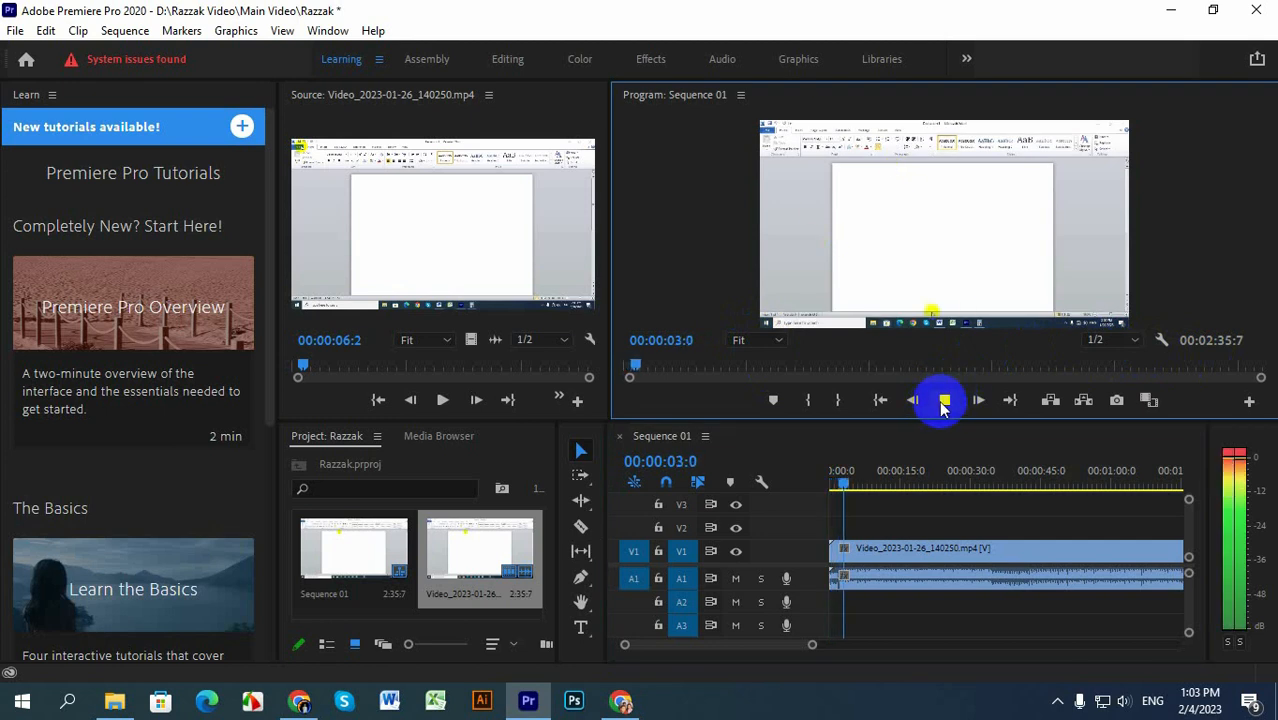
click(943, 400)
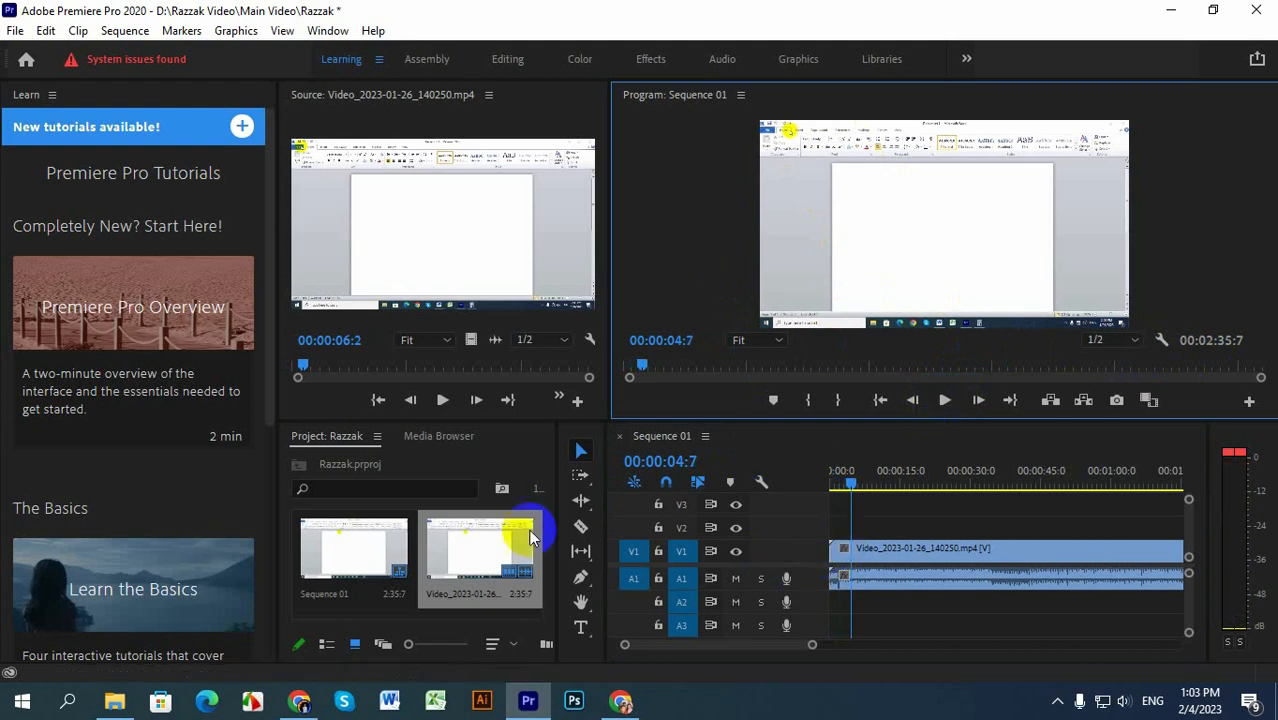
click(580, 527)
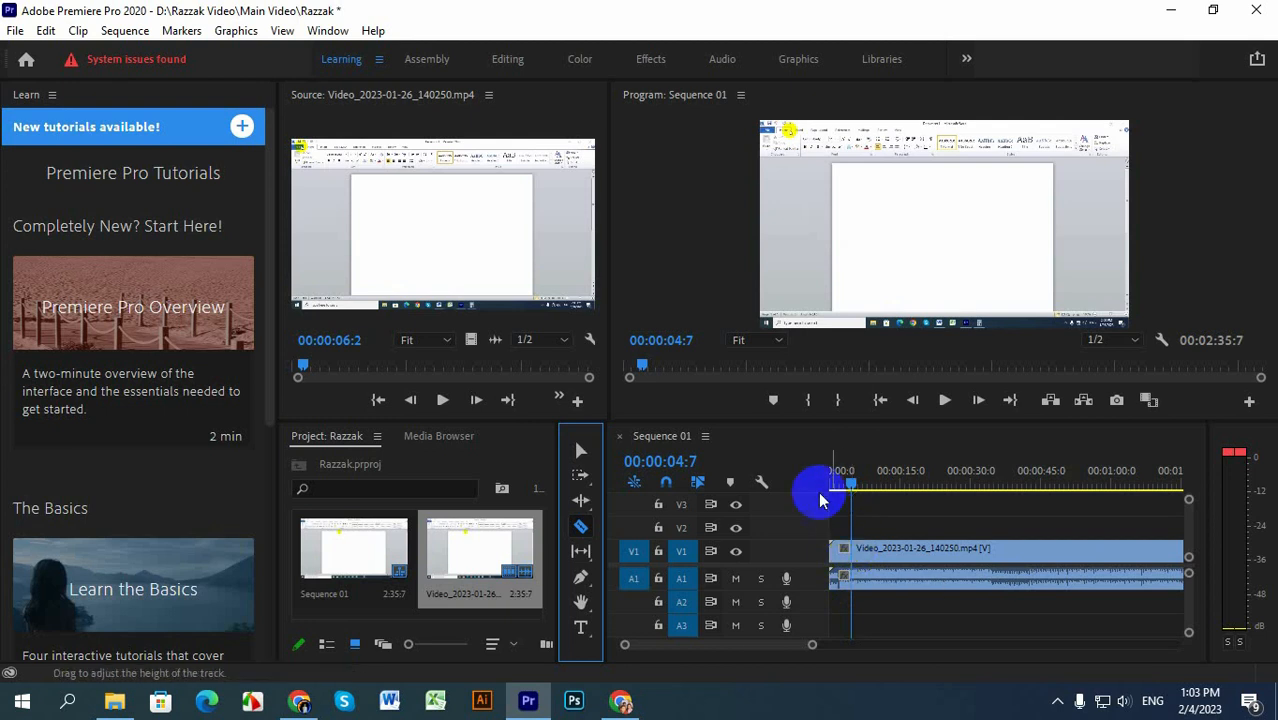
click(855, 576)
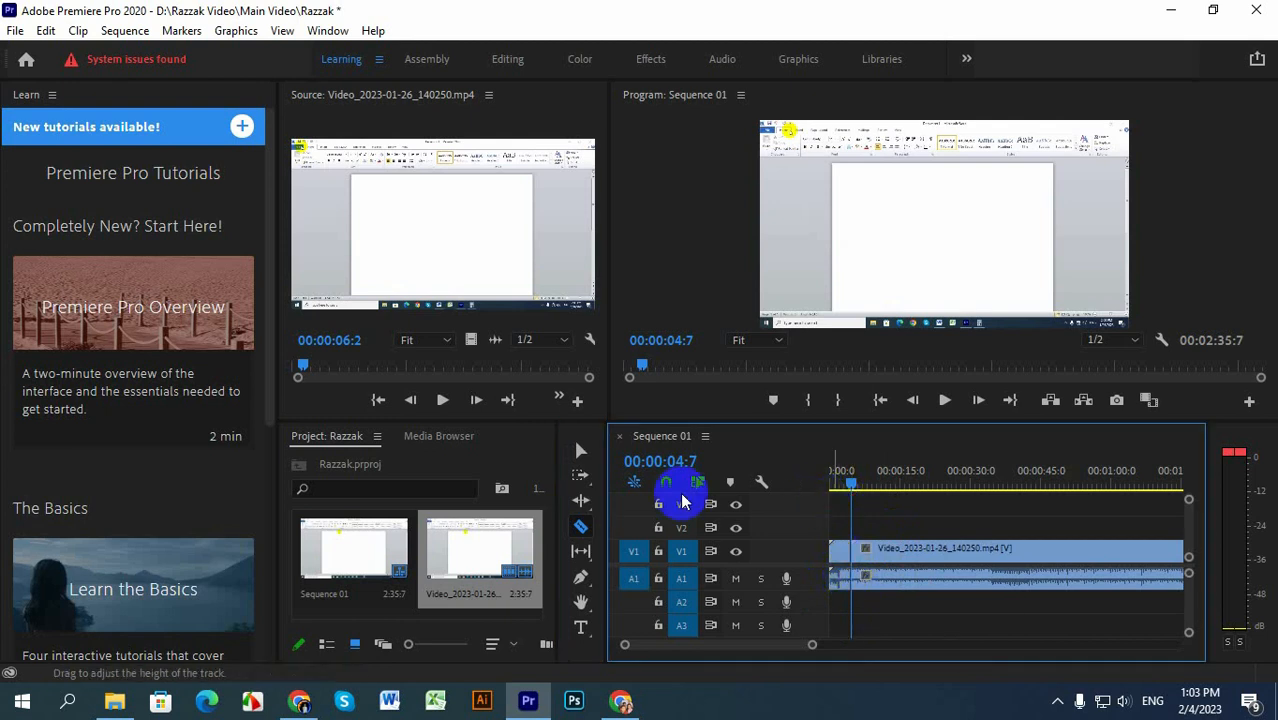
click(579, 451)
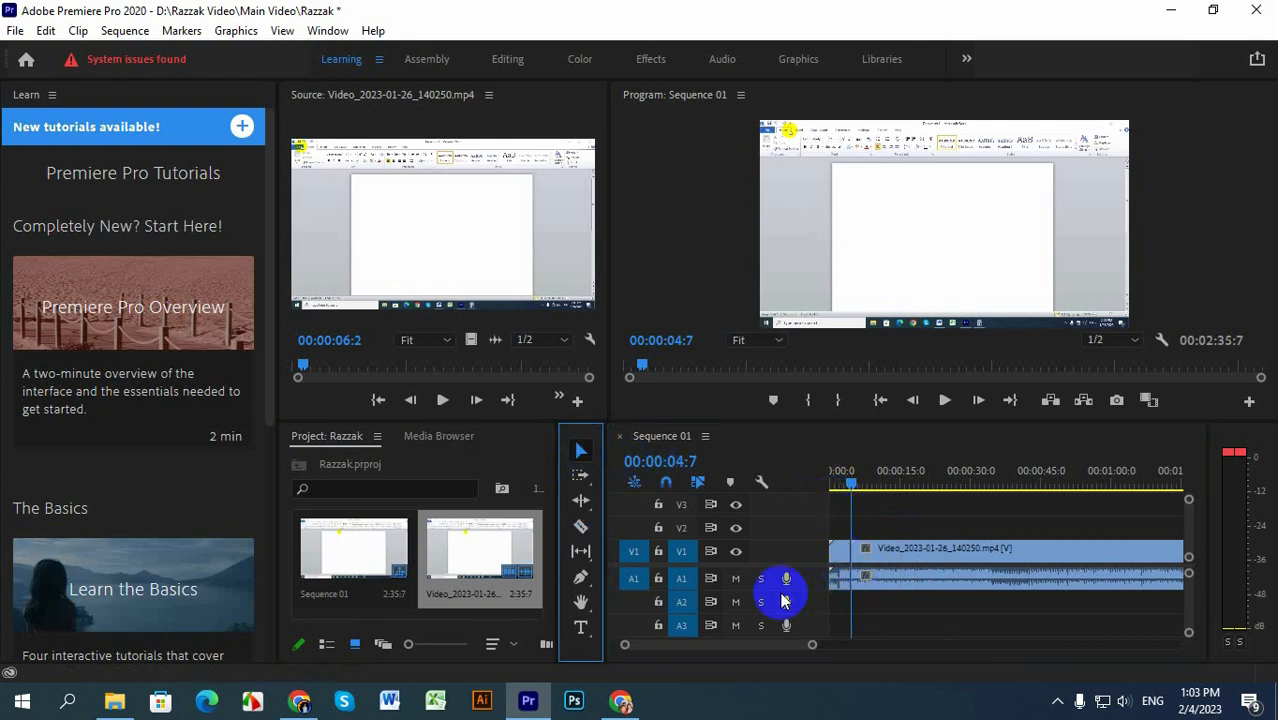
click(843, 590)
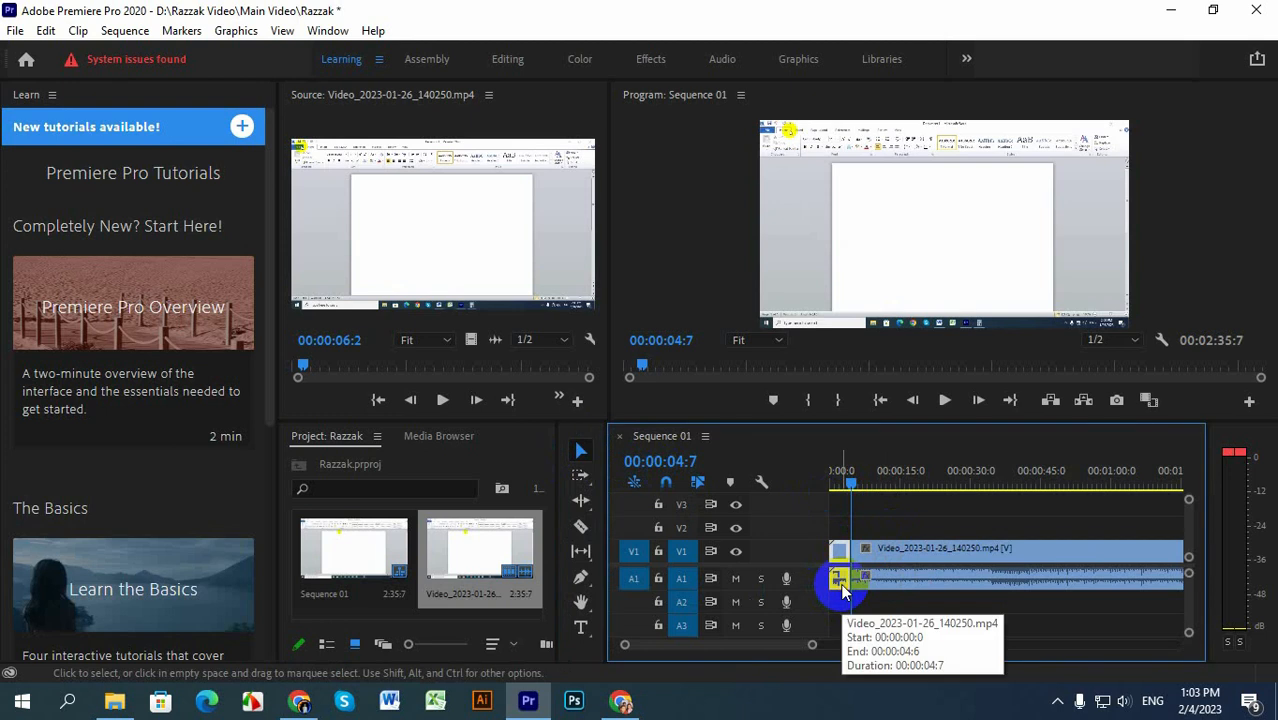
key(Delete)
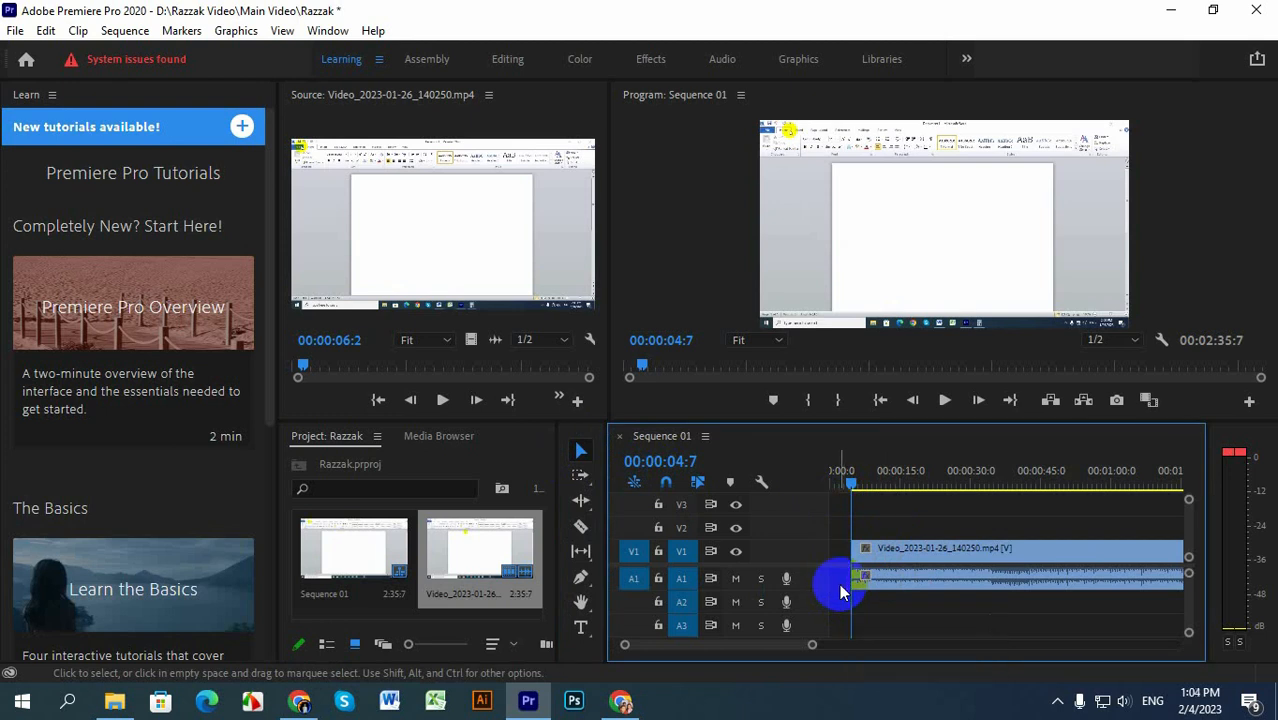
Step: Play the sequence and move the remaining clip to the start of the timeline, closing the gap
click(943, 401)
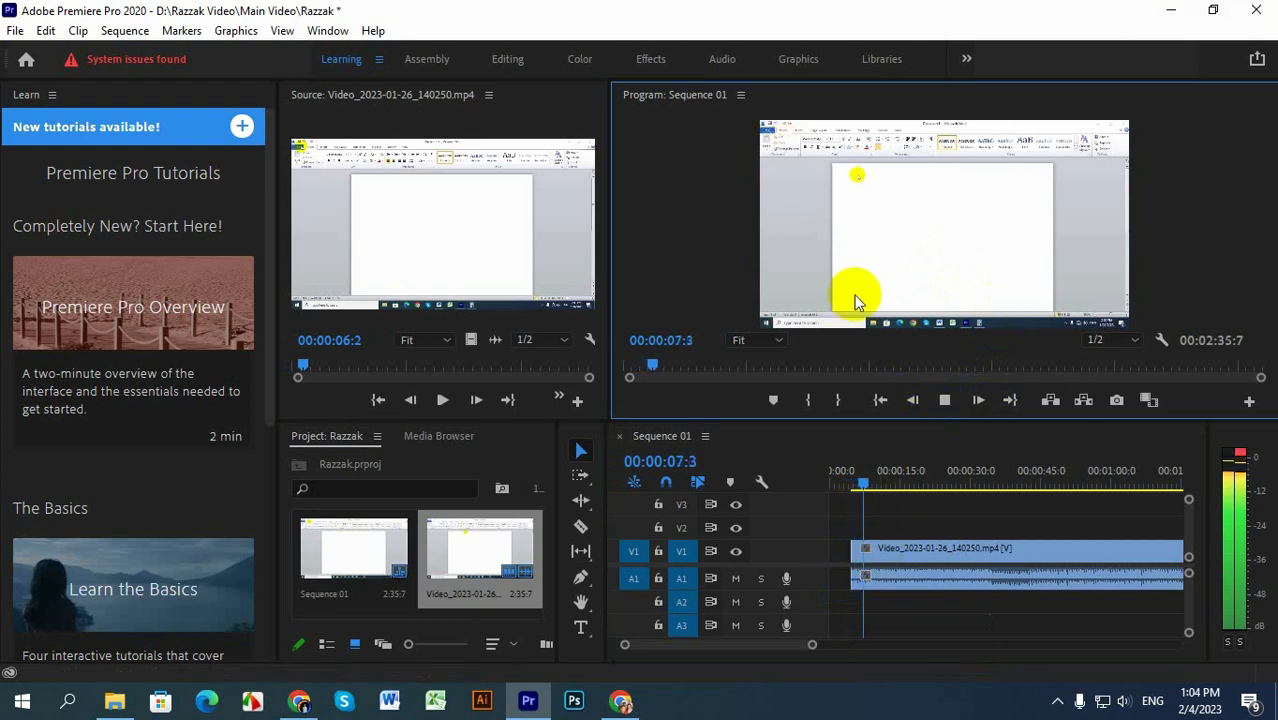
click(950, 552)
drag(950, 552, 929, 554)
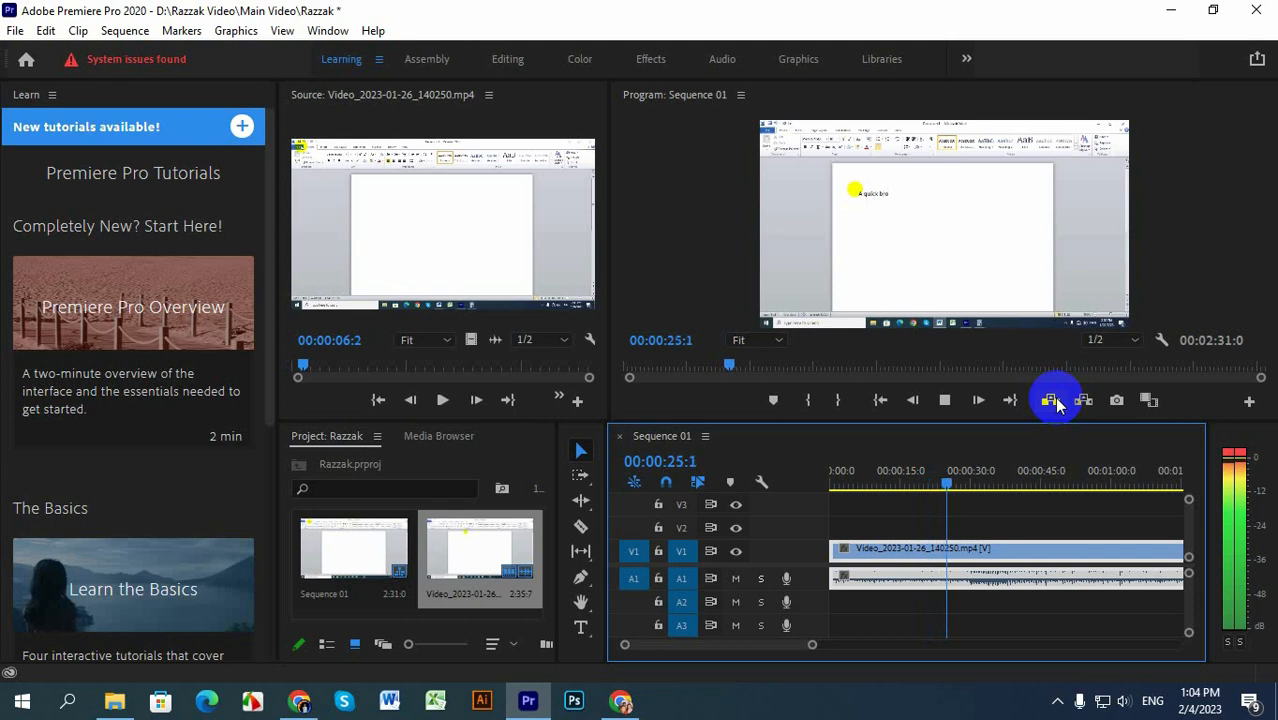
click(1077, 625)
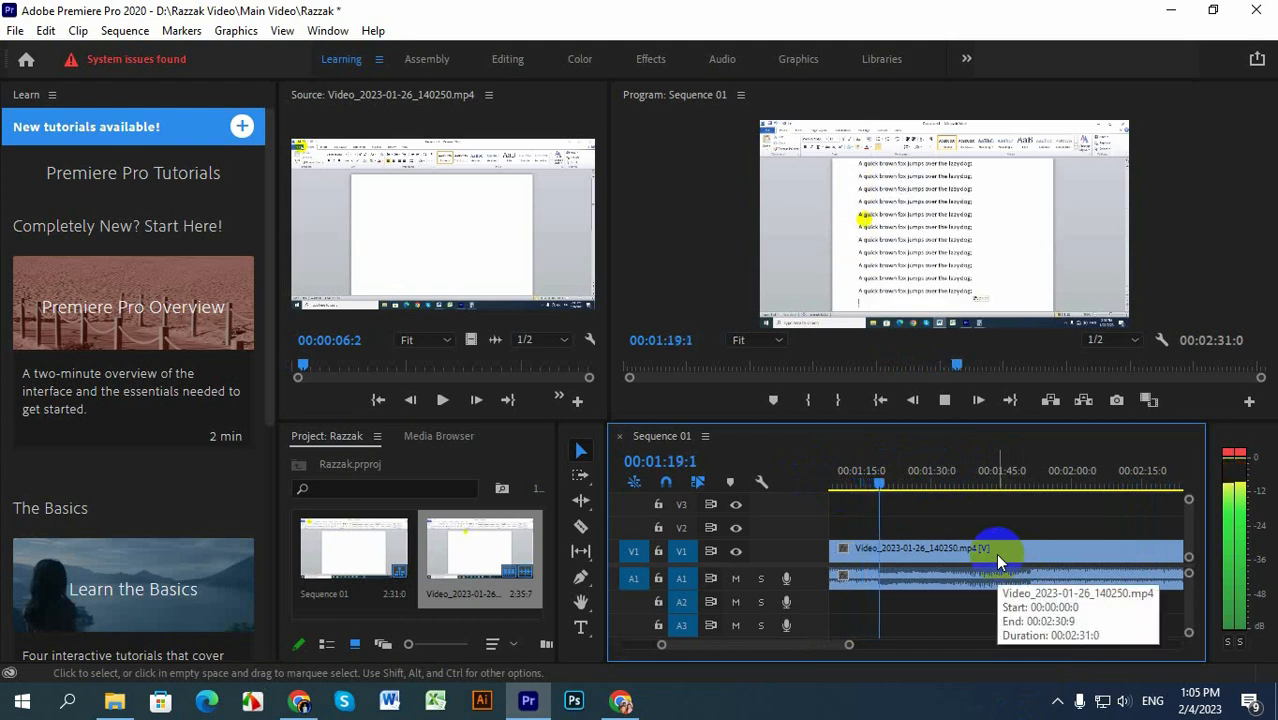
Step: Set the system speaker volume to 20 and reduce it further while the sequence plays
click(1124, 701)
drag(1040, 668, 1050, 675)
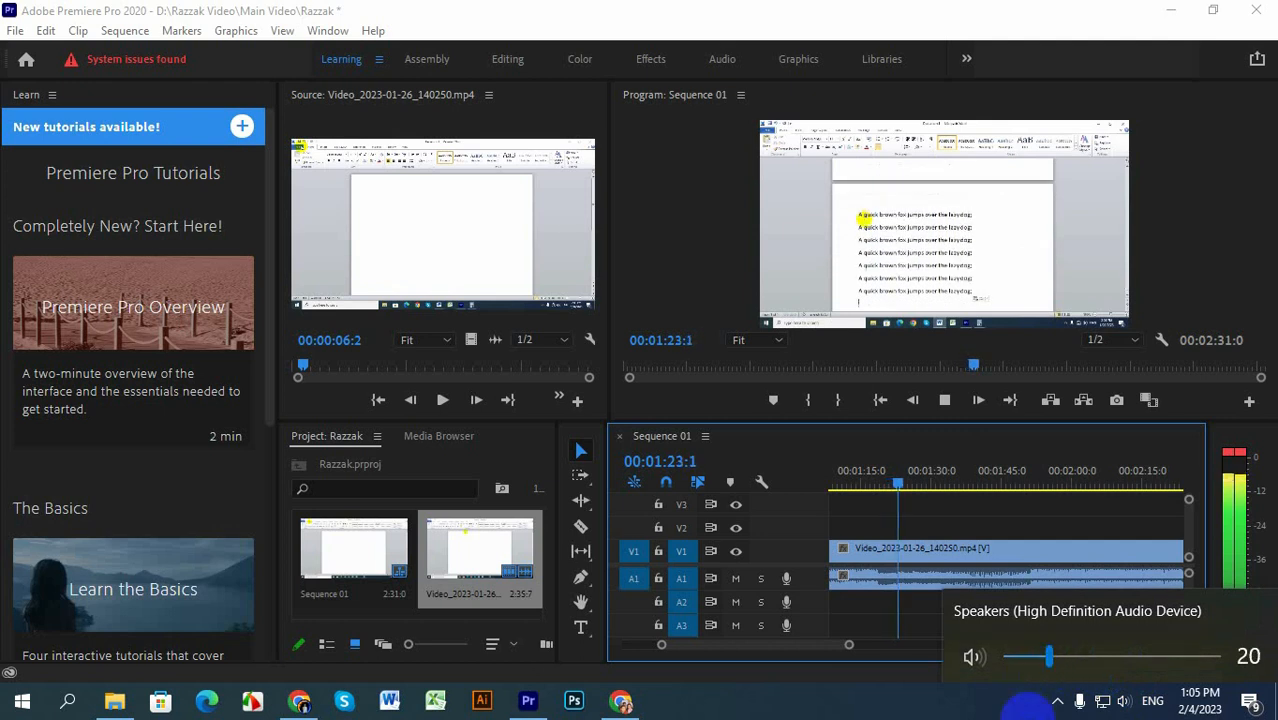
click(1028, 716)
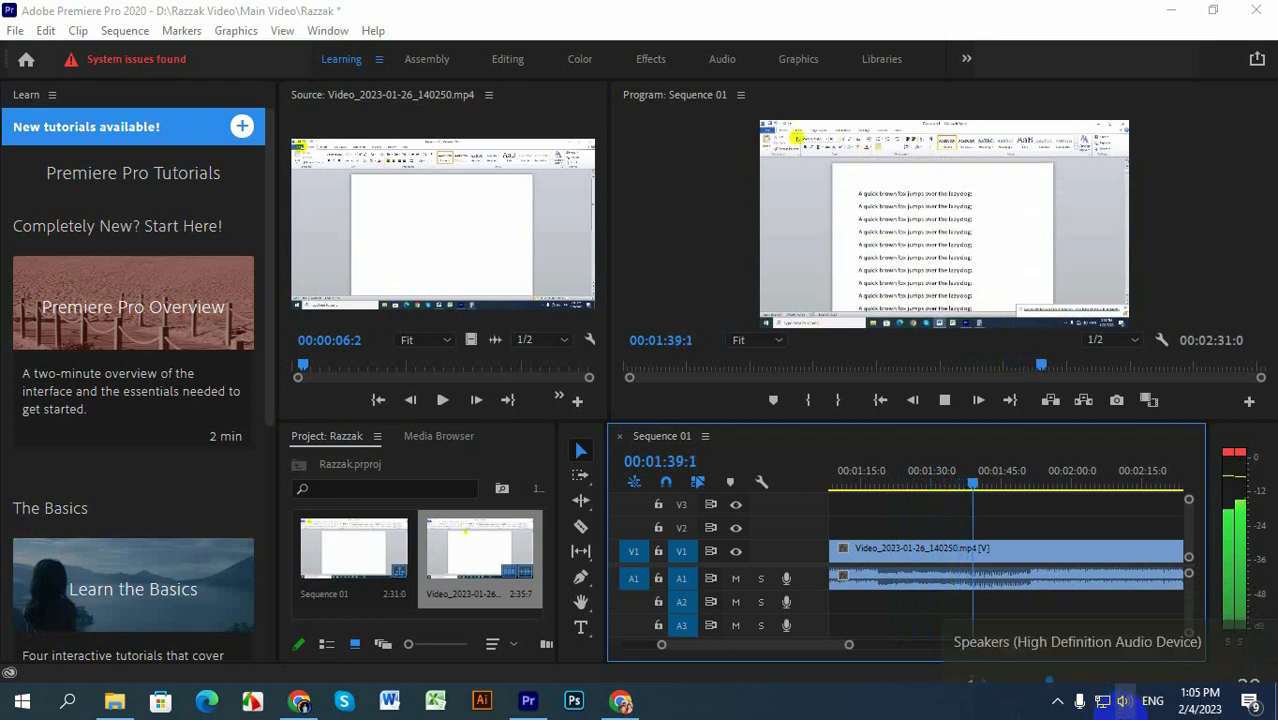
click(1122, 703)
click(1022, 660)
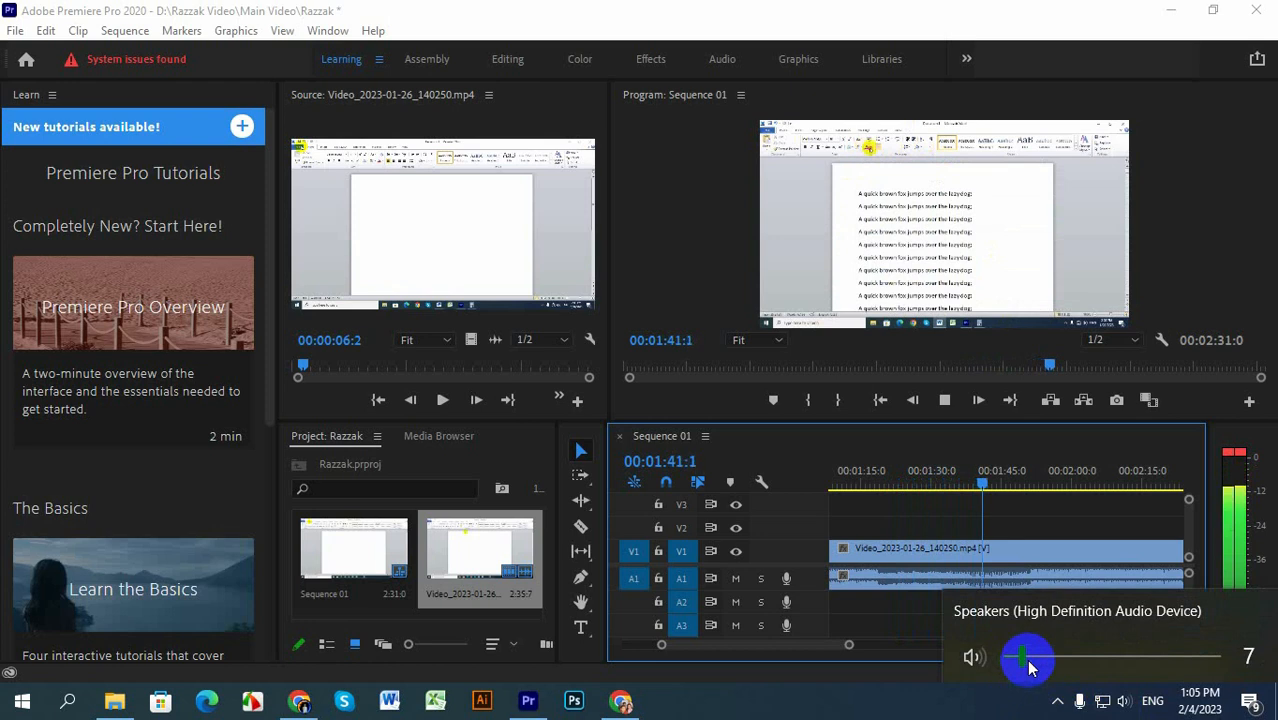
drag(1022, 660, 1034, 659)
click(1028, 706)
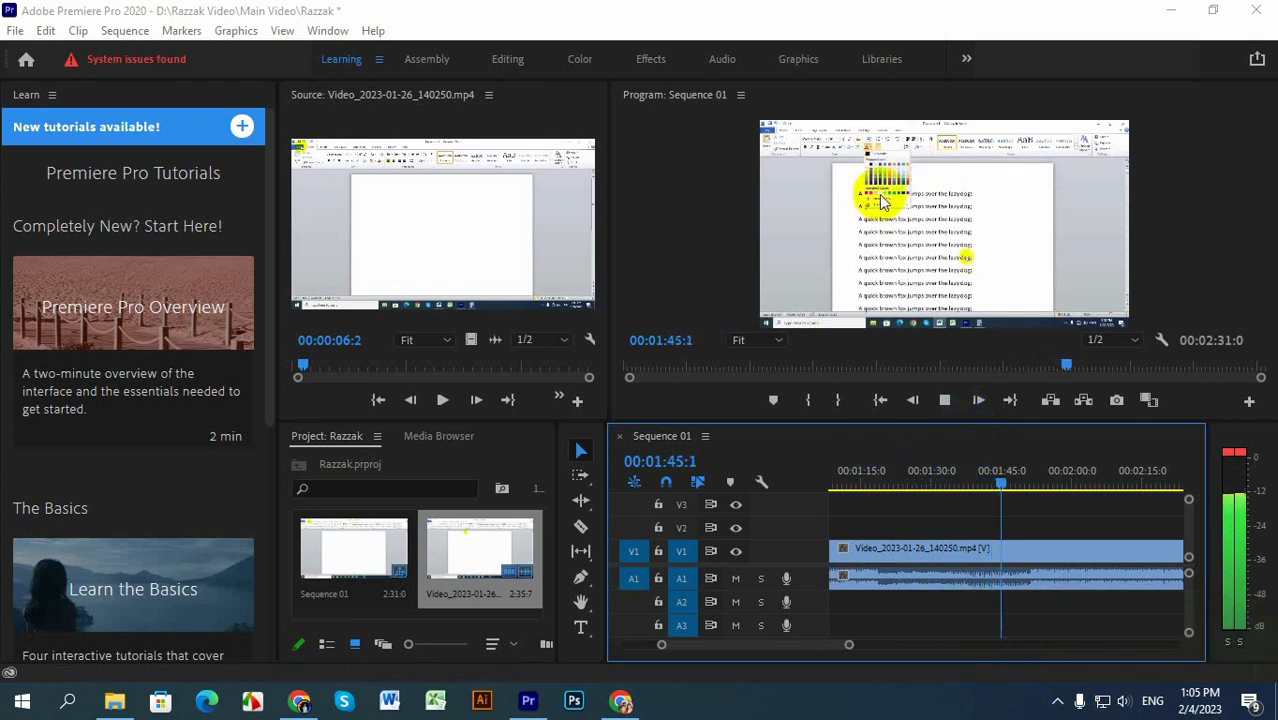
Step: Stop playback at 00:01:48:4, split the clip there with the Razor tool, and delete the segment after the cut
click(946, 401)
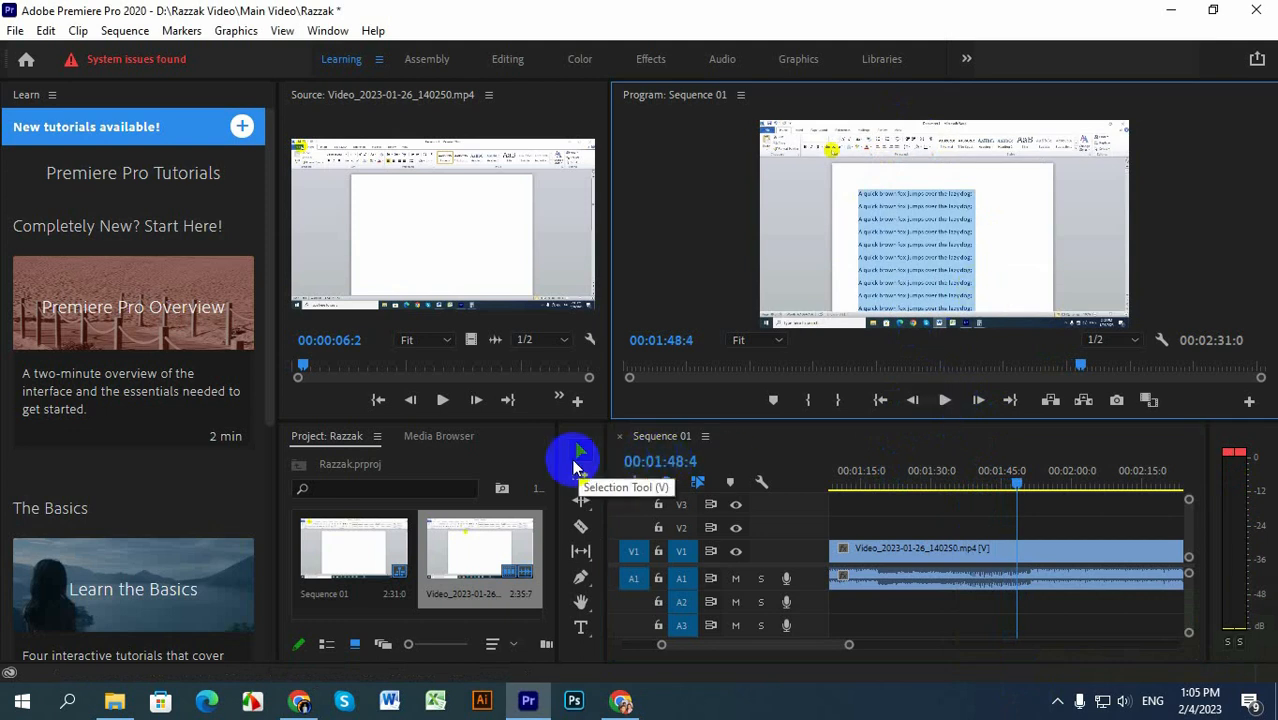
click(580, 526)
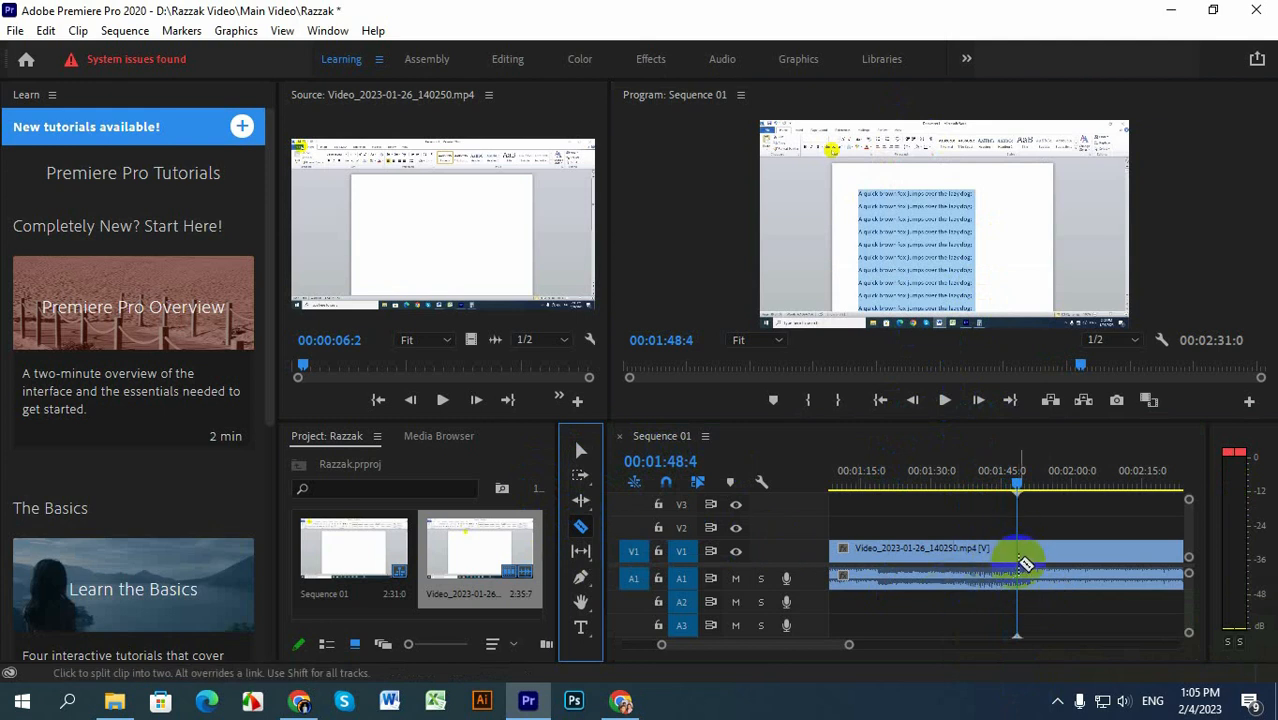
click(1022, 562)
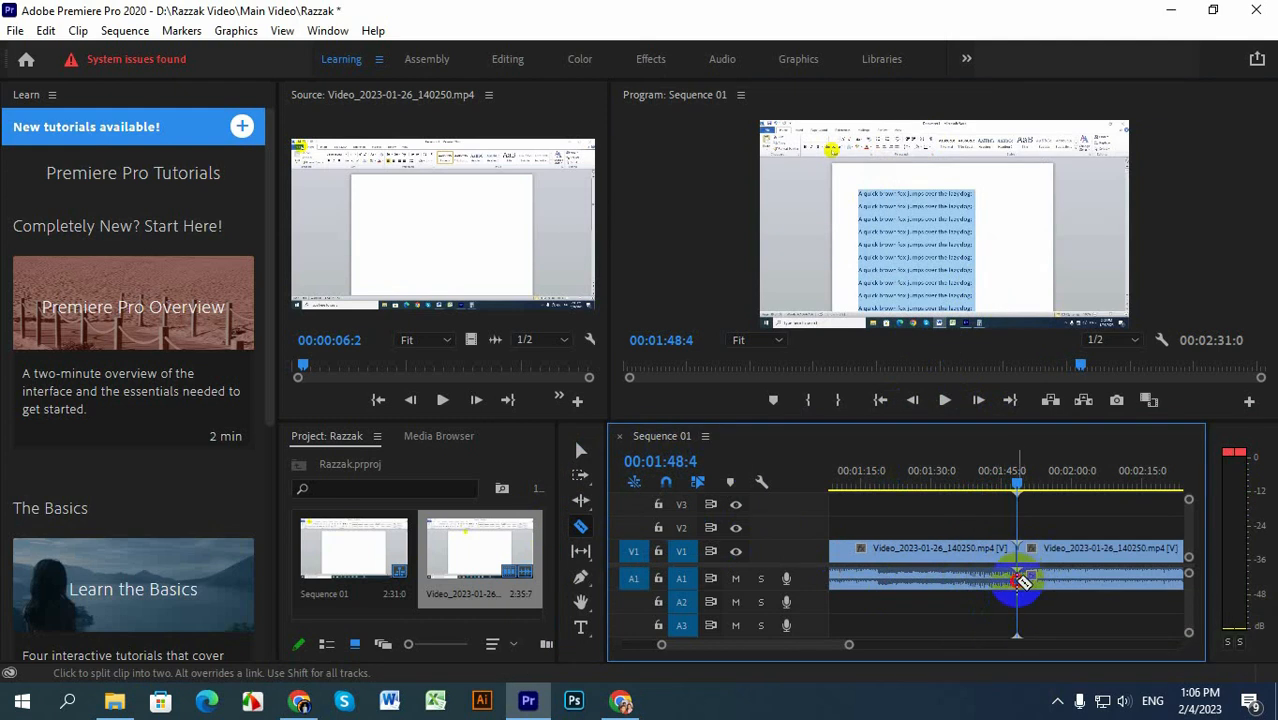
click(578, 458)
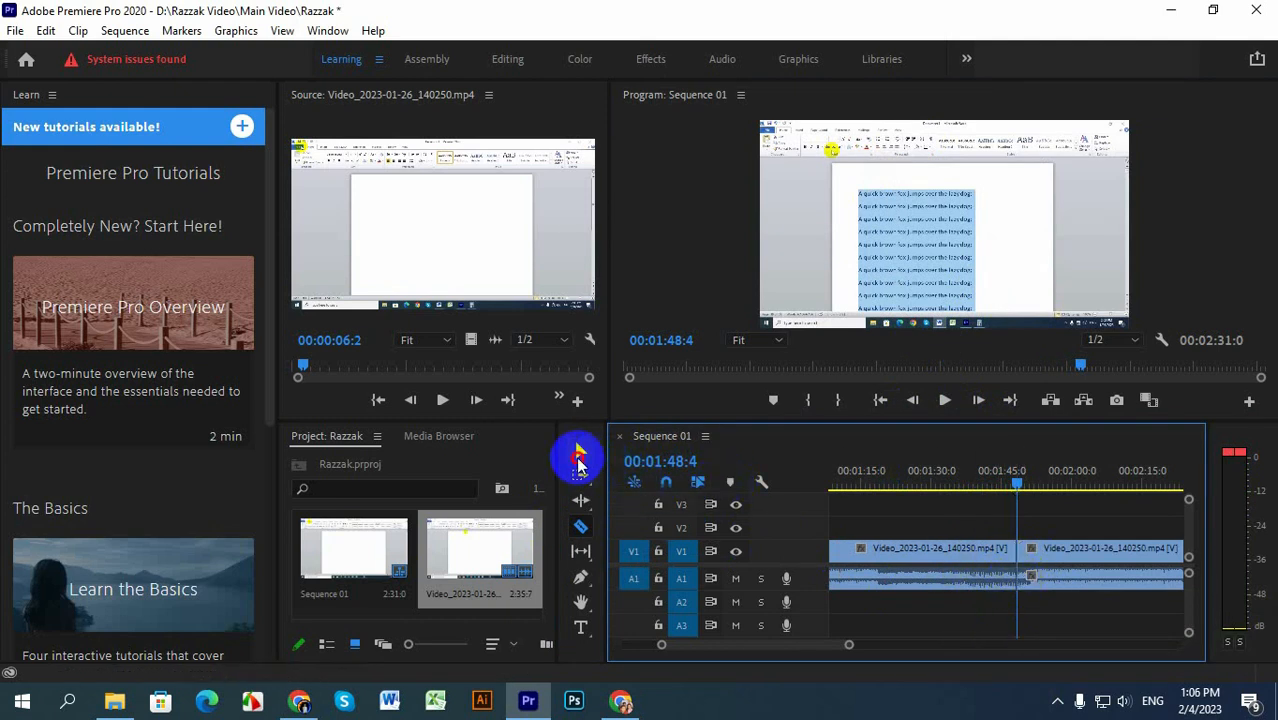
click(1097, 551)
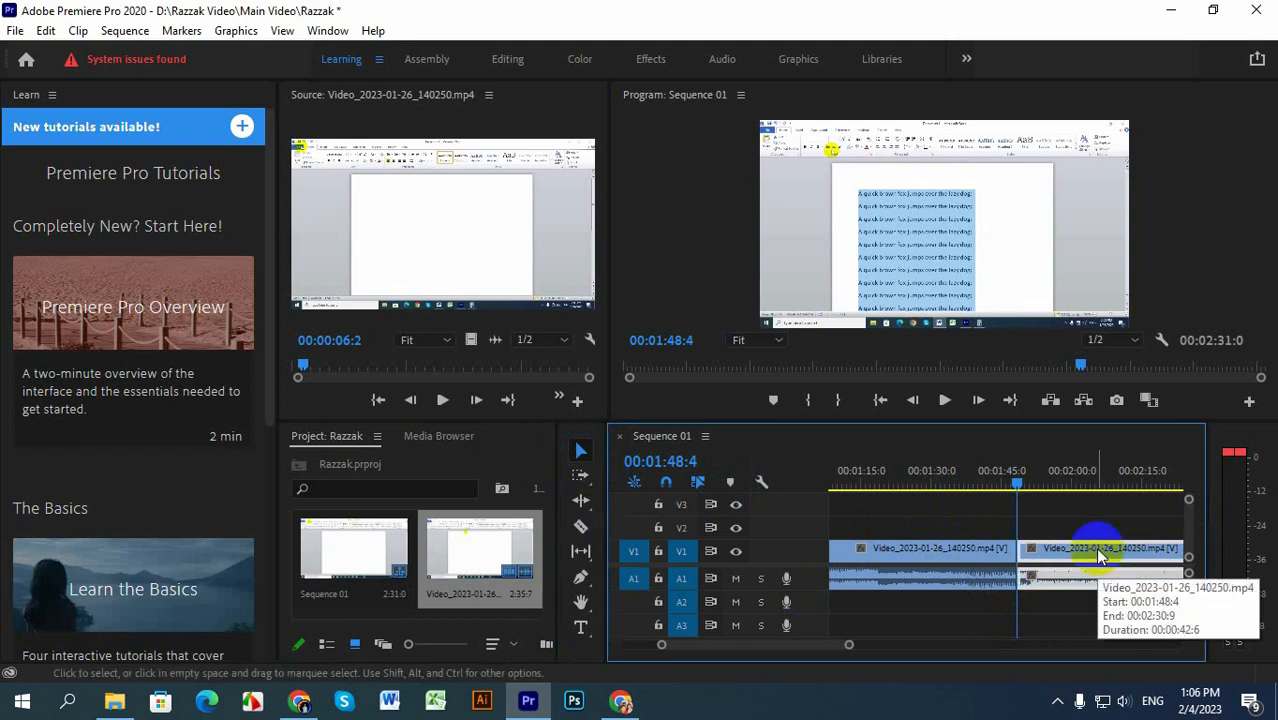
key(Delete)
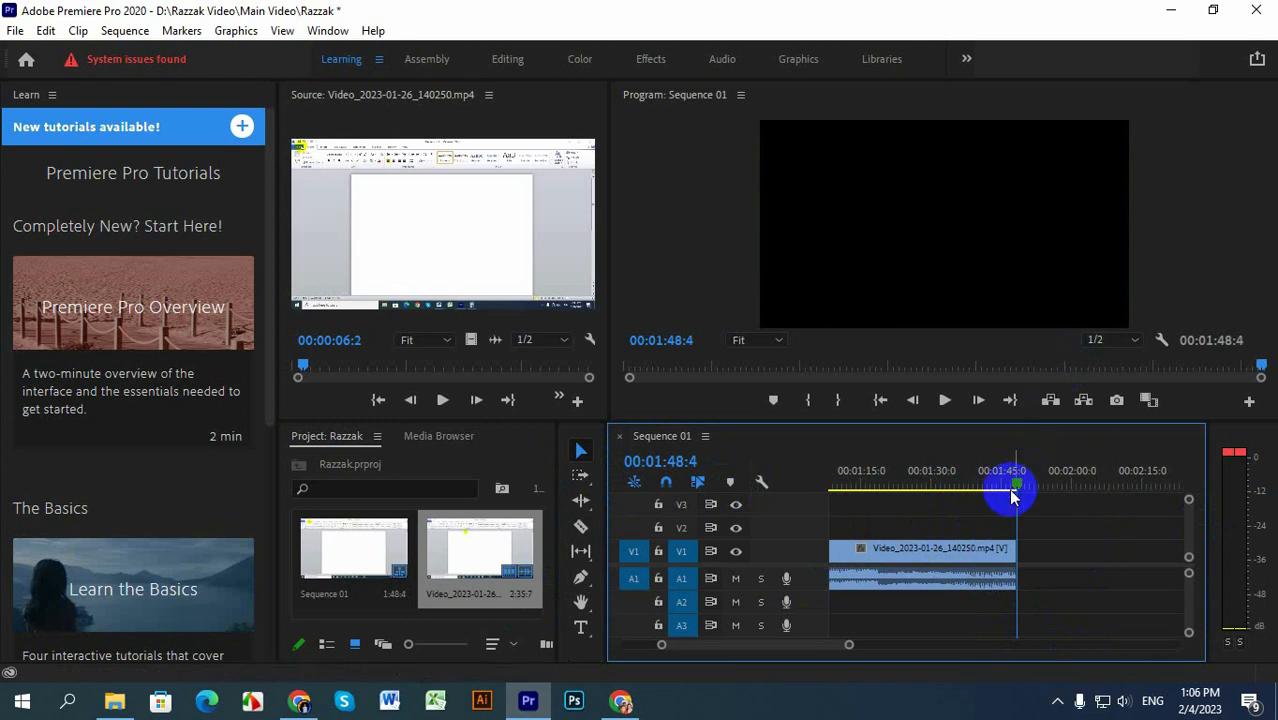
Step: Return the playhead to the start of the sequence and set the clip's speed to 500%
drag(1020, 485, 668, 496)
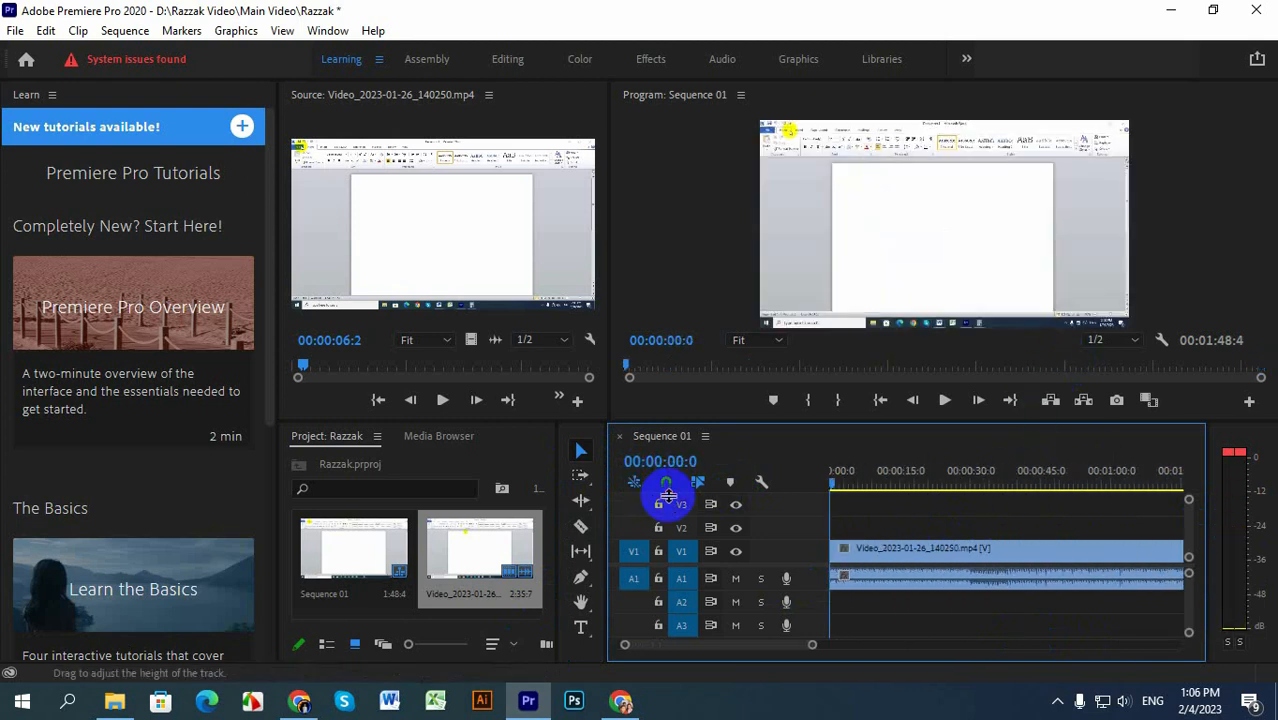
right_click(993, 578)
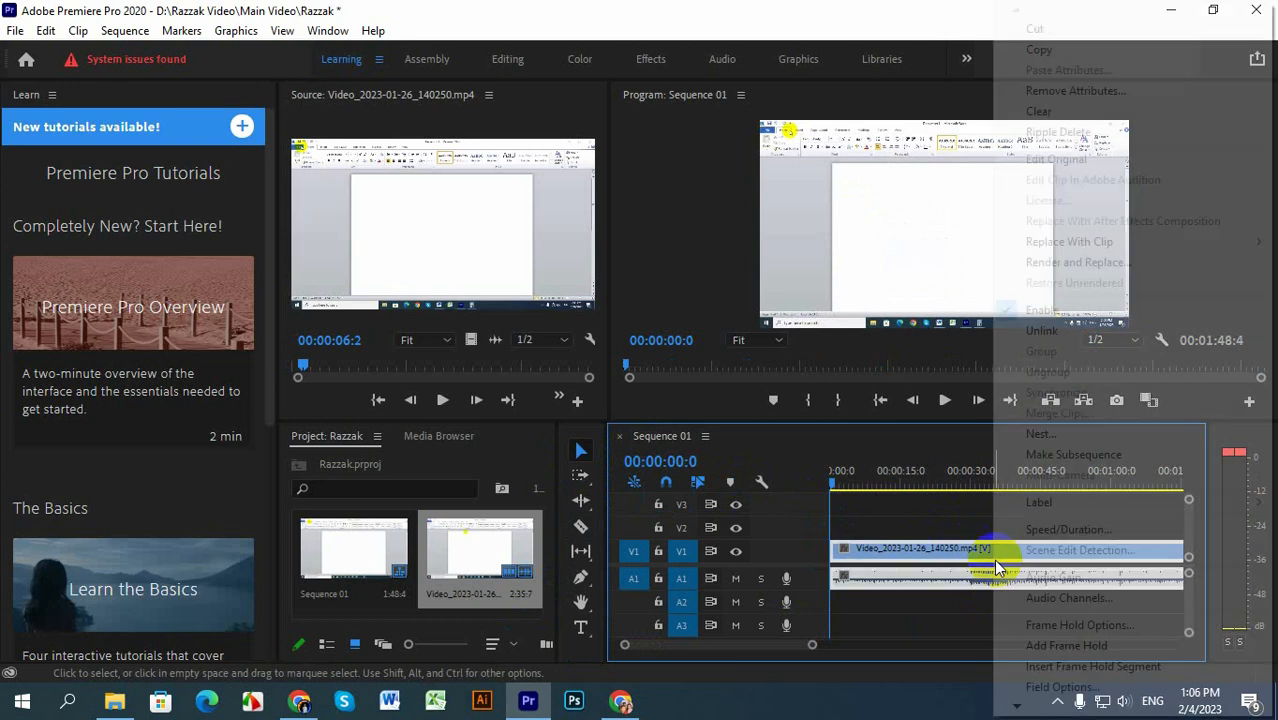
click(935, 618)
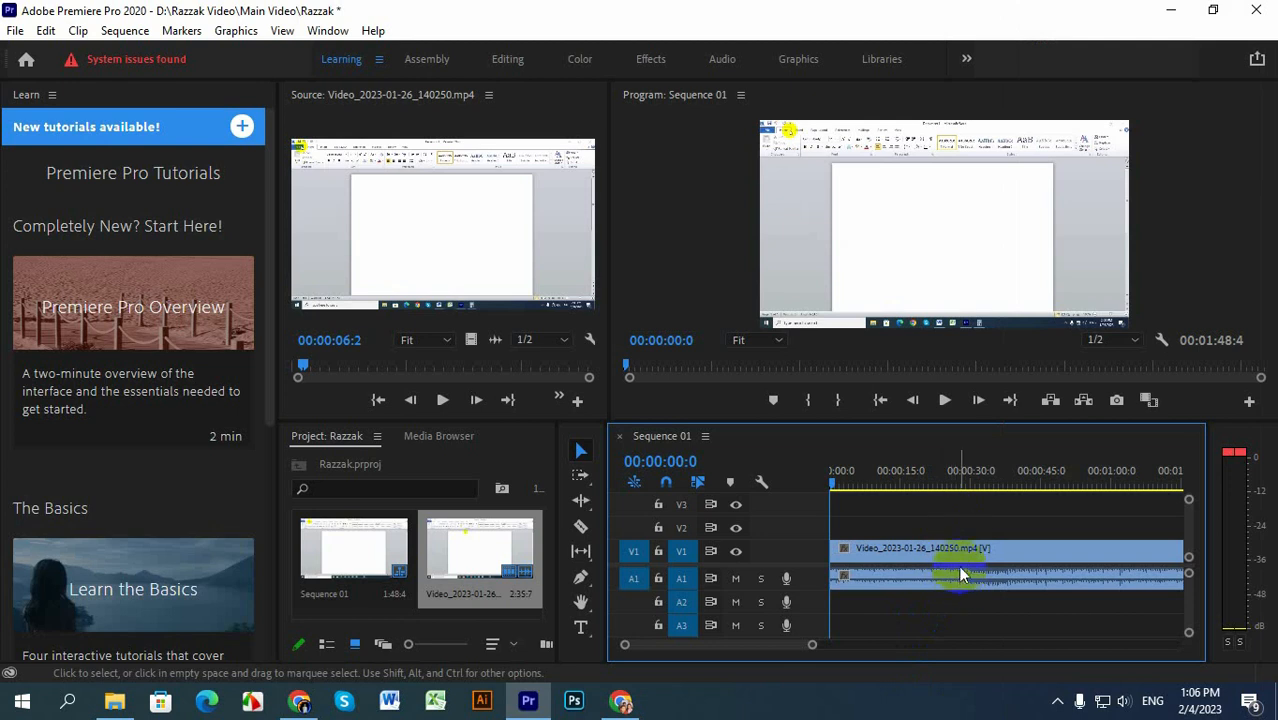
right_click(958, 572)
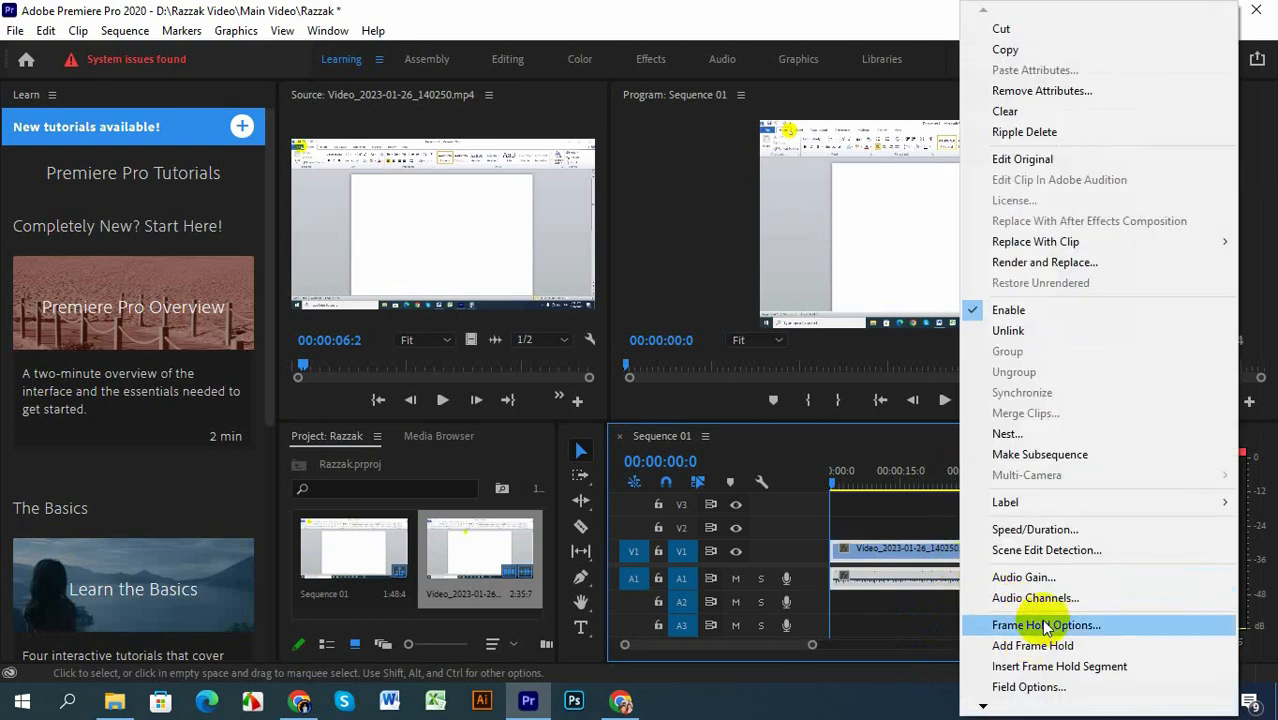
mouse_move(1048, 508)
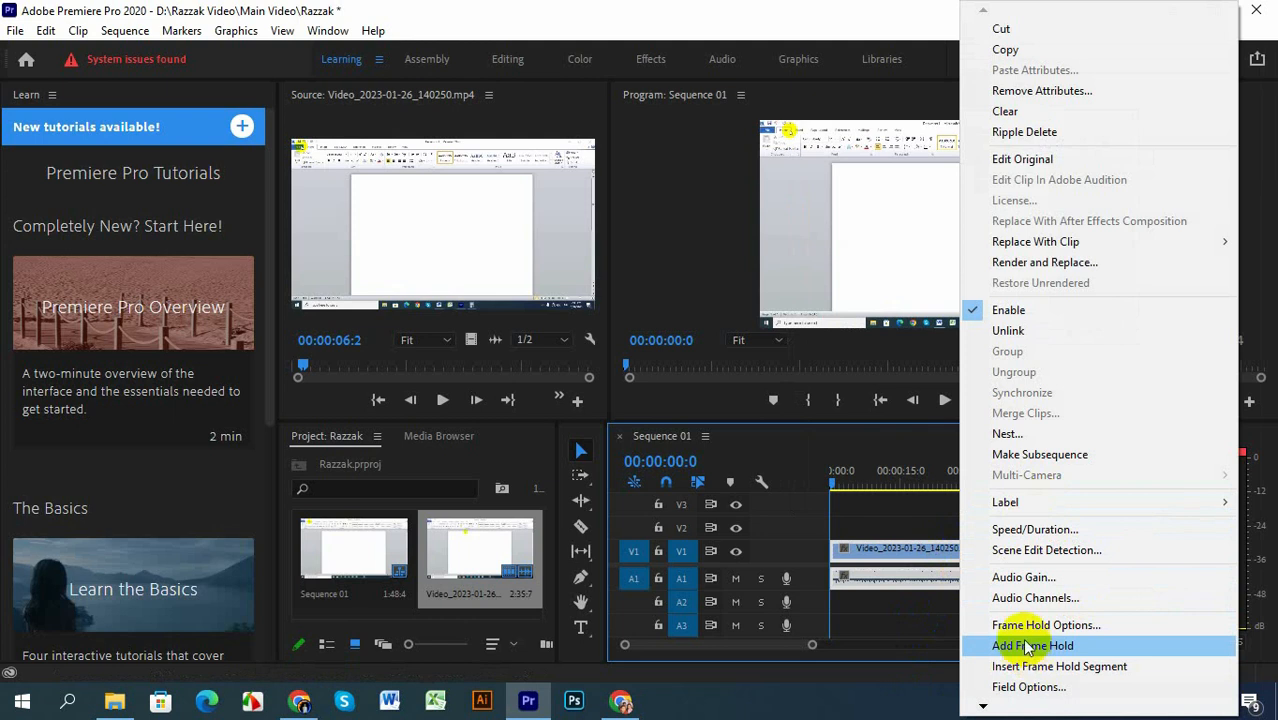
click(1030, 530)
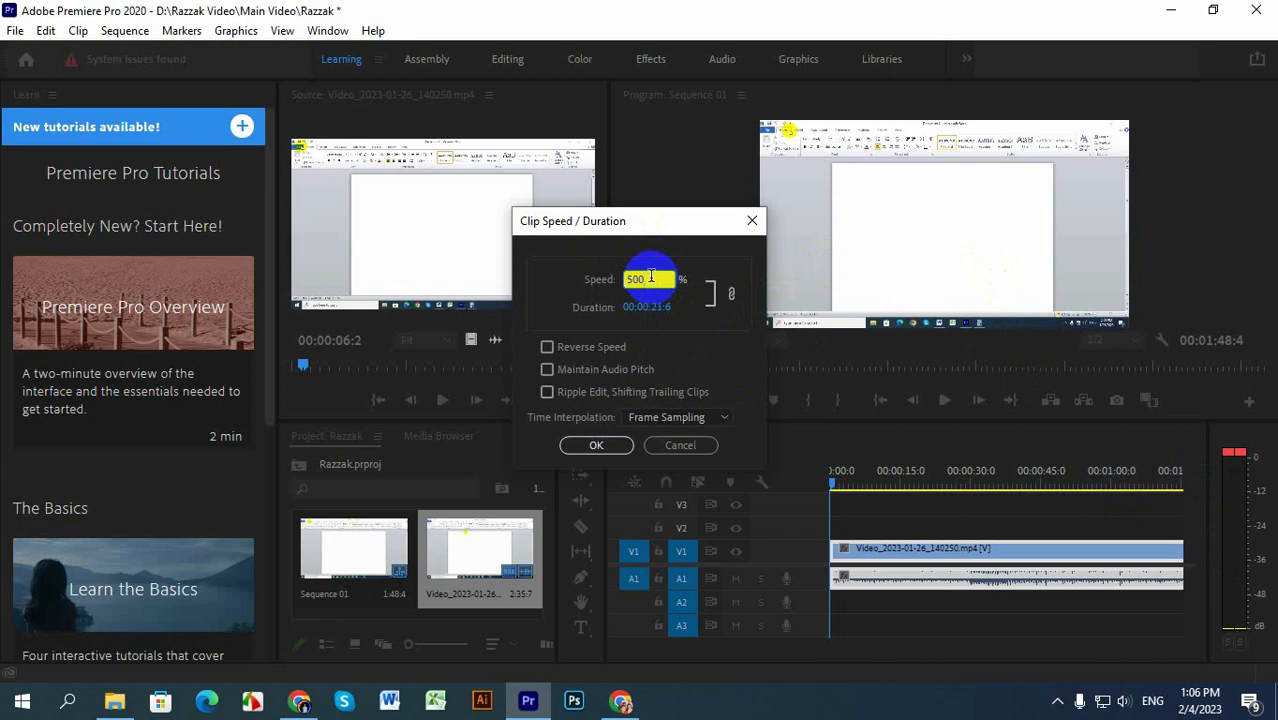
click(613, 444)
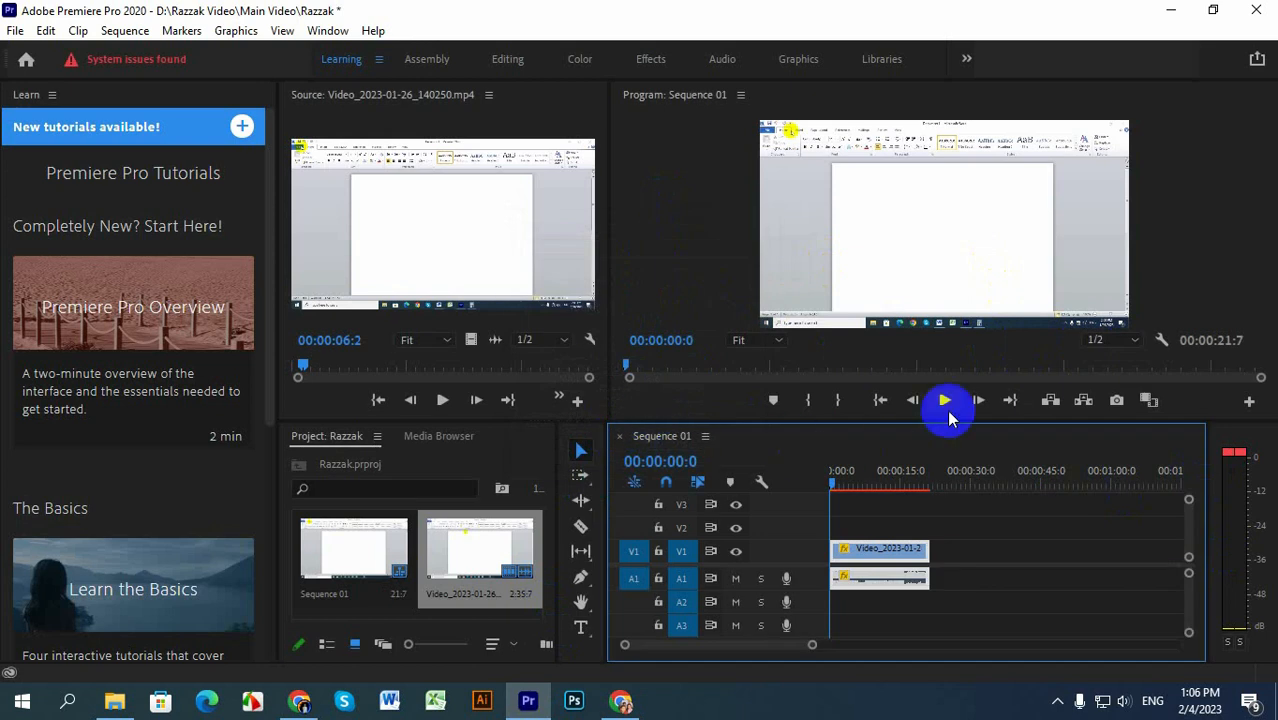
Step: Play the sped-up clip in the Program monitor to check its speed, pausing at 00:00:11:3
click(946, 402)
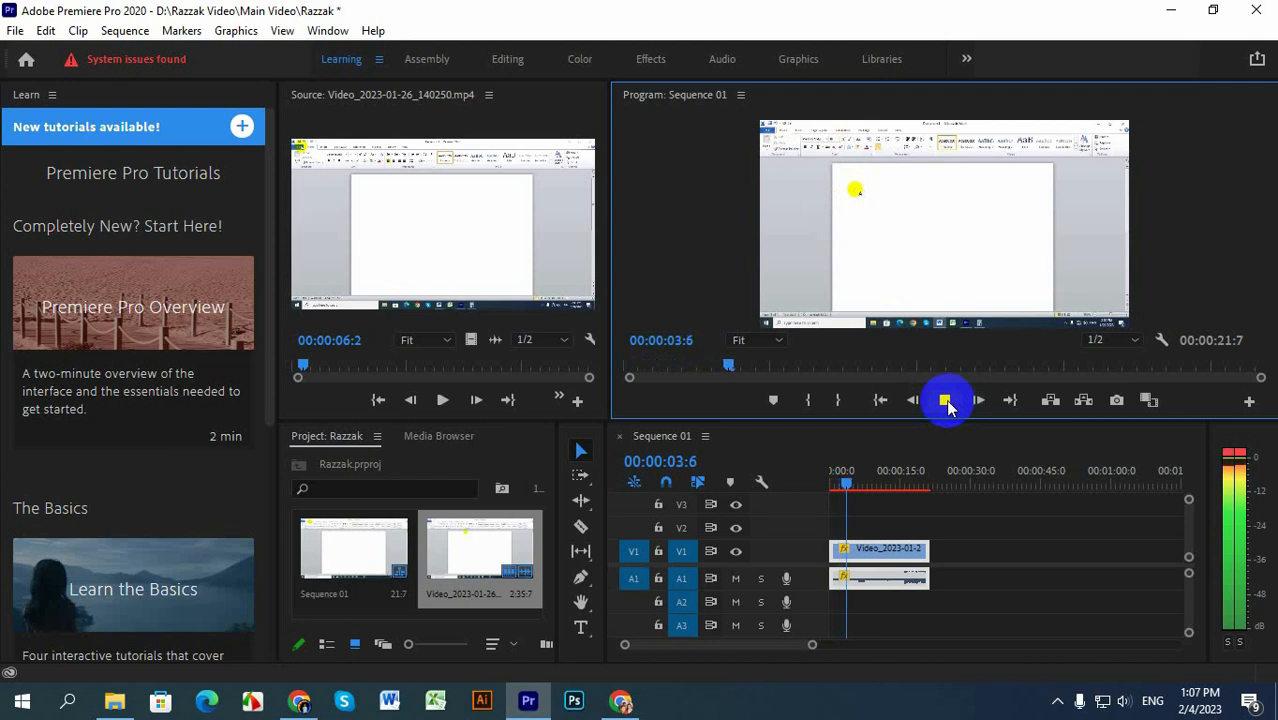
click(948, 403)
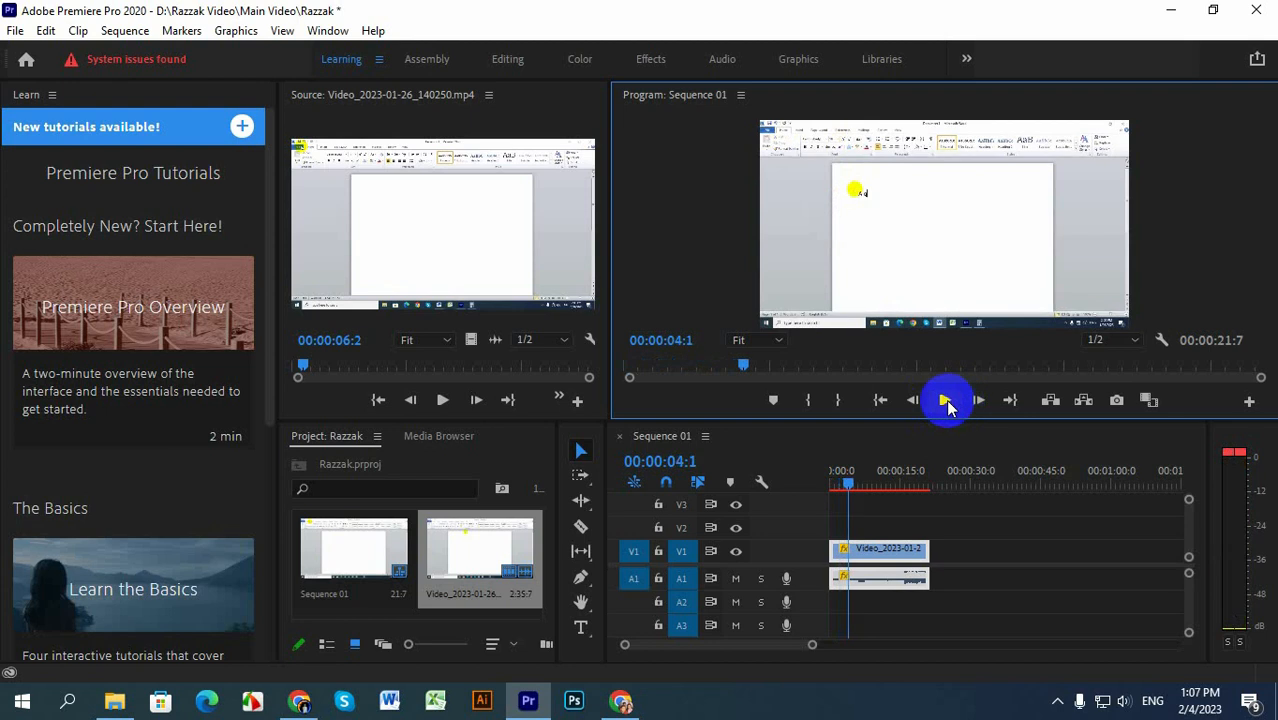
click(946, 403)
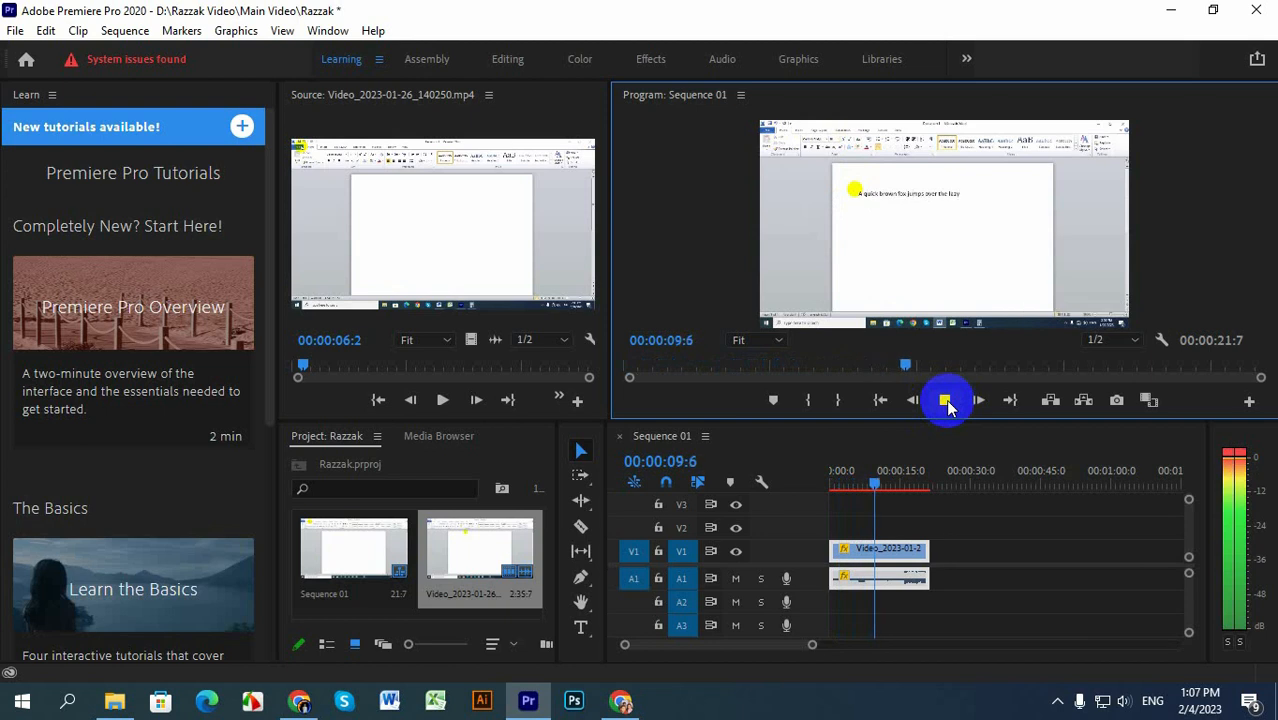
click(946, 401)
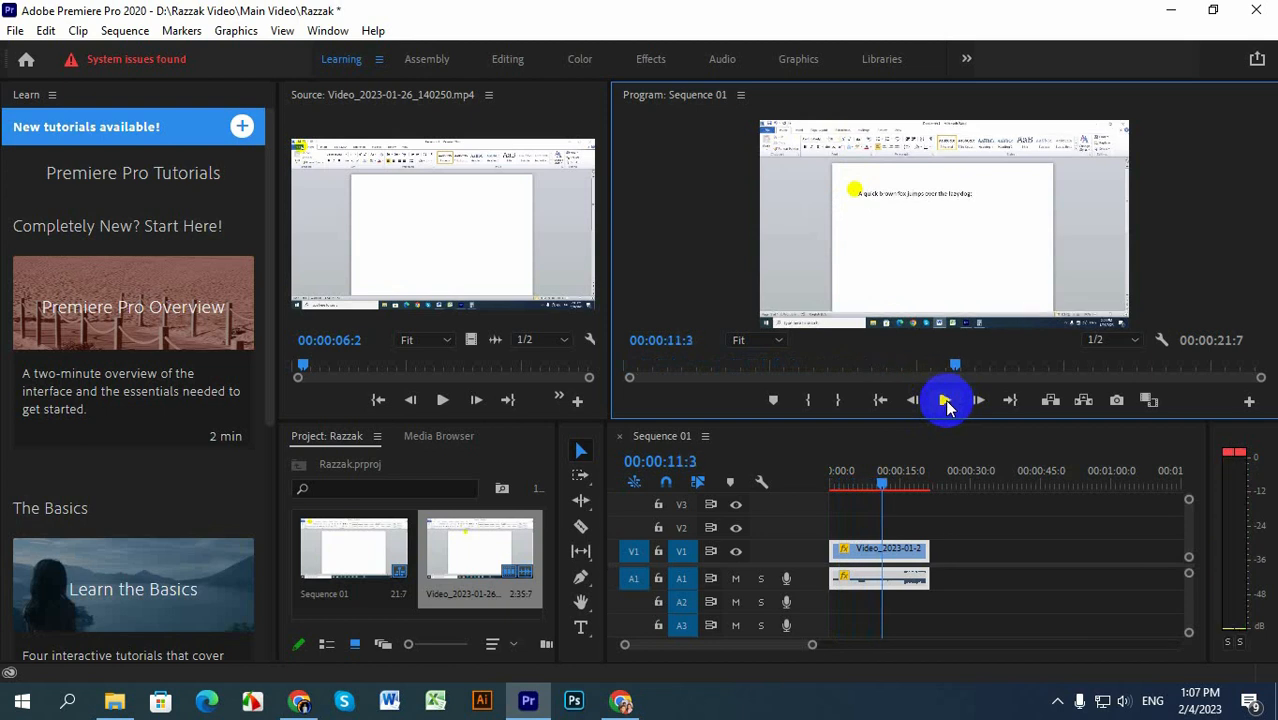
click(868, 608)
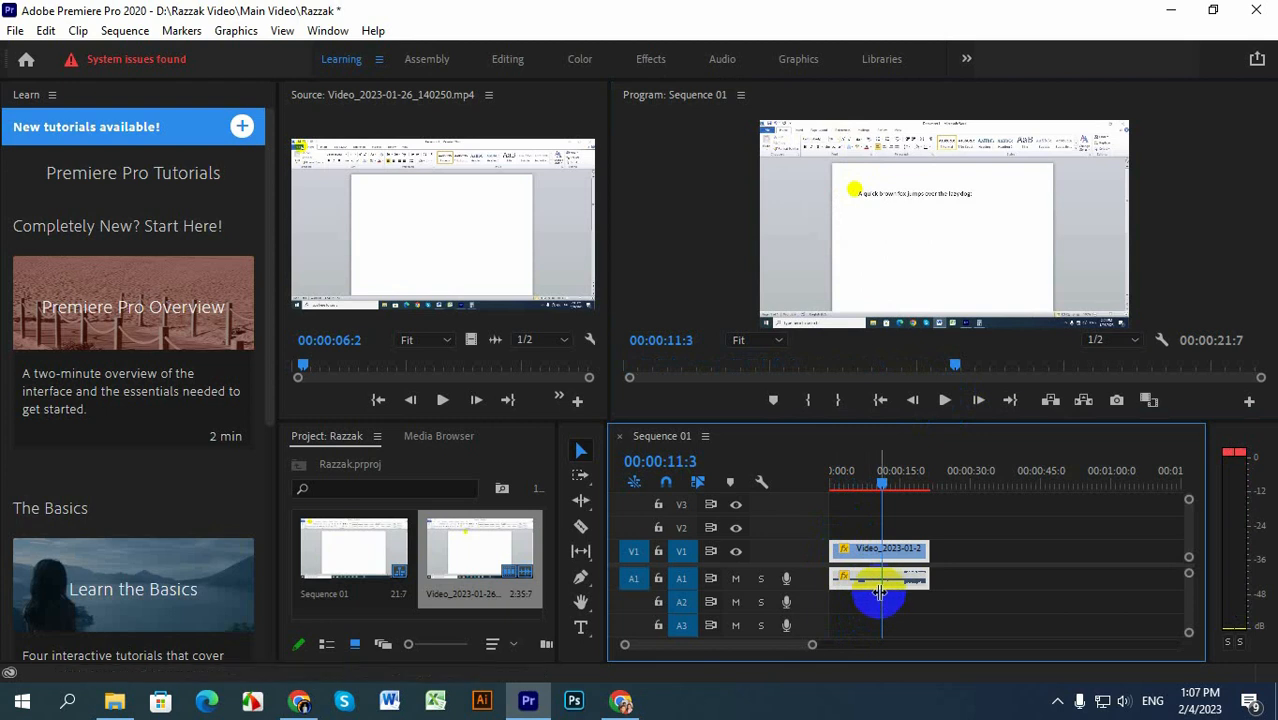
right_click(866, 588)
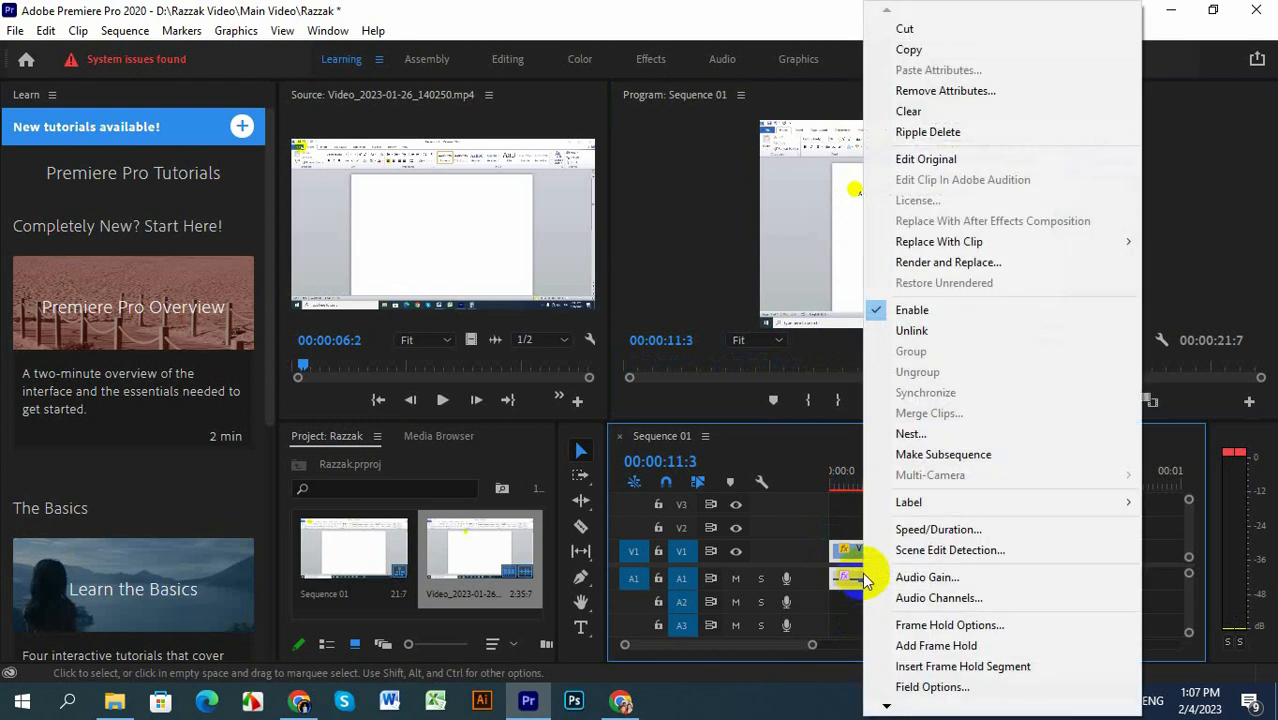
click(907, 552)
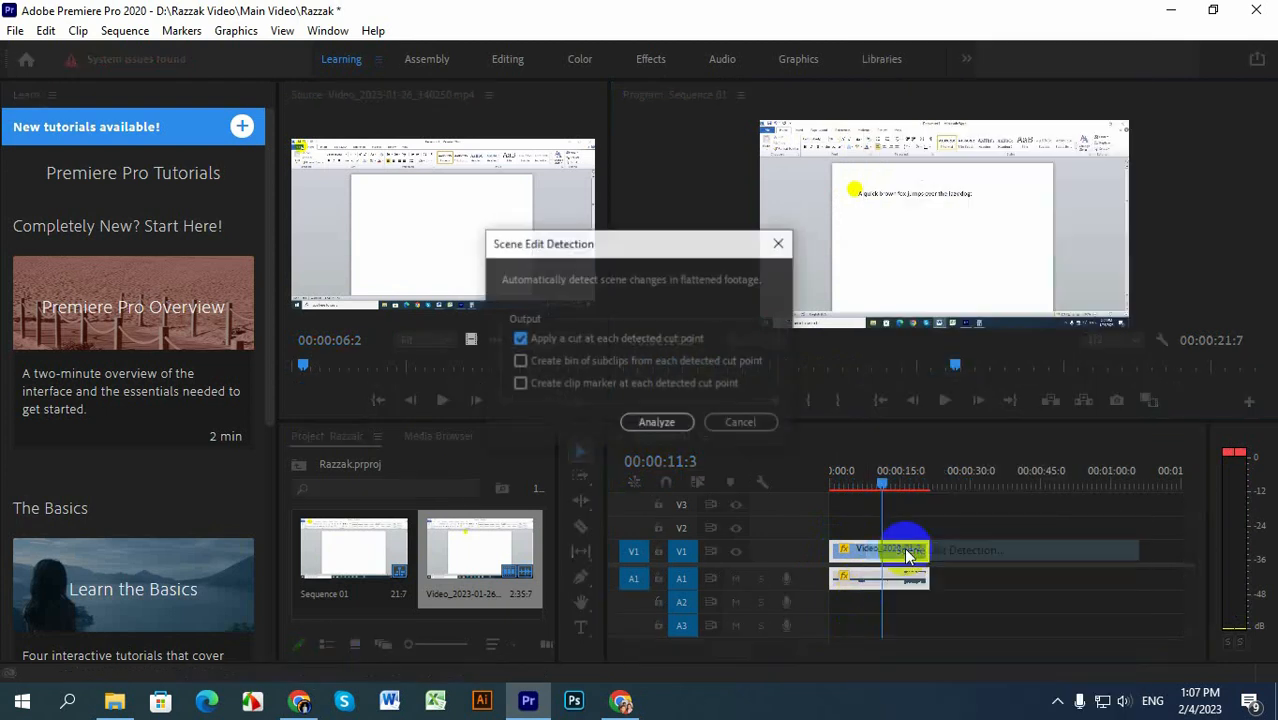
click(668, 423)
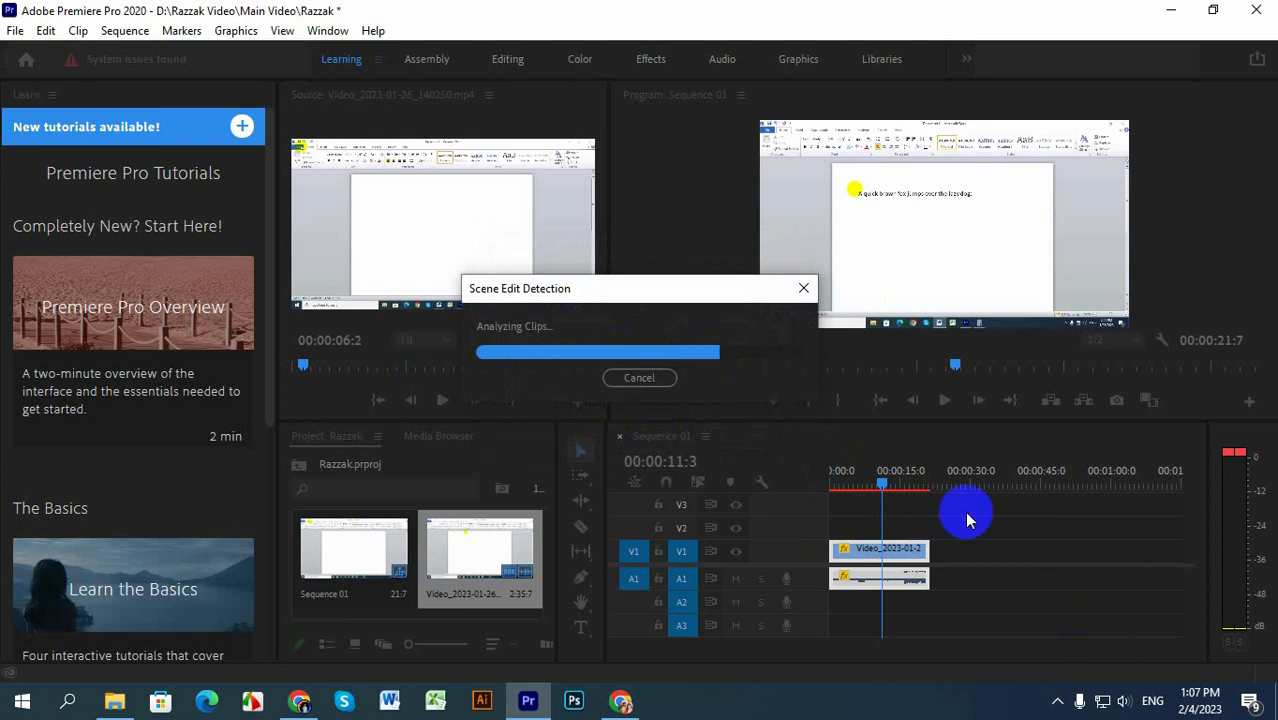
click(640, 377)
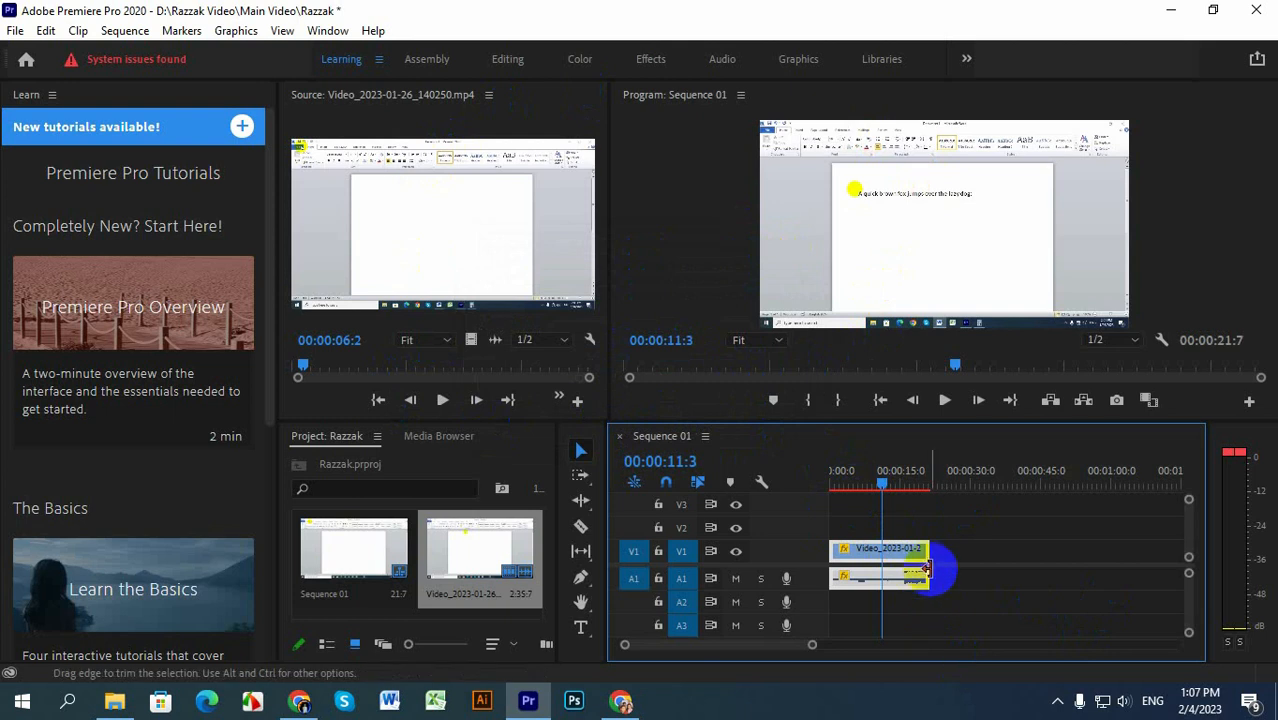
Step: Set the sequence clip's speed to 100% with Reverse Speed enabled, and play it in the Program monitor, pausing at 00:00:33:0
right_click(878, 590)
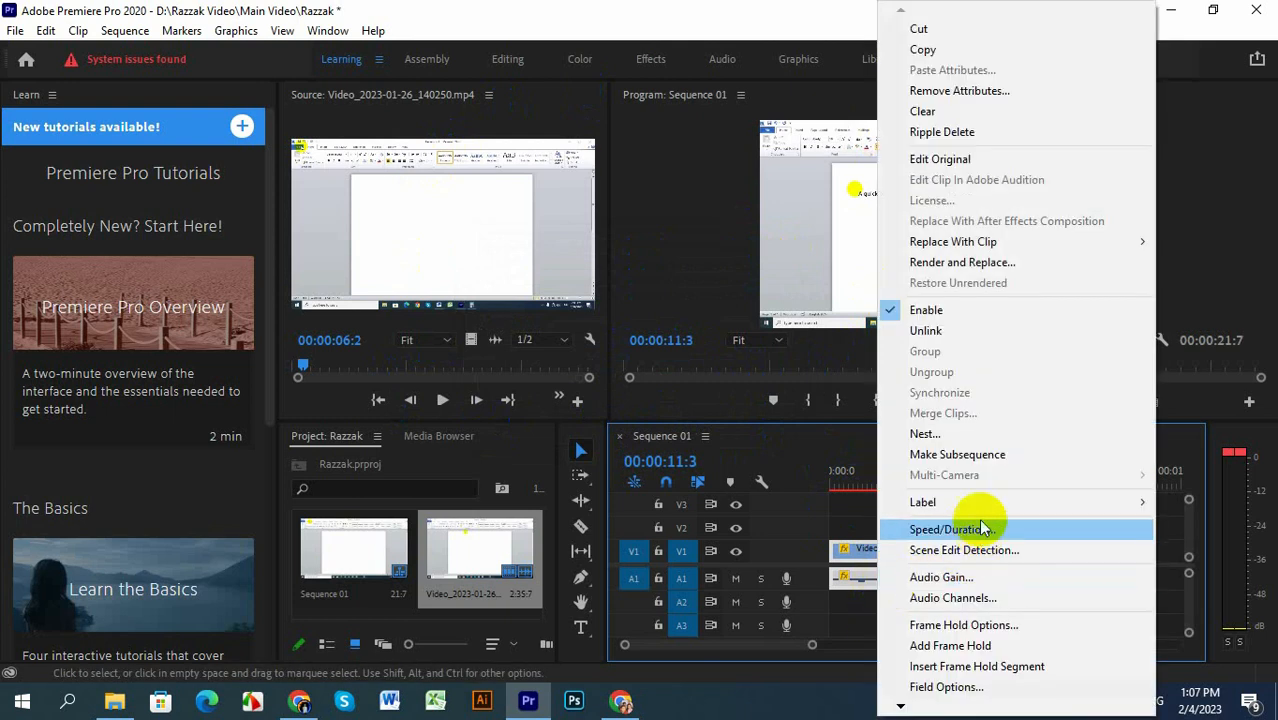
click(942, 531)
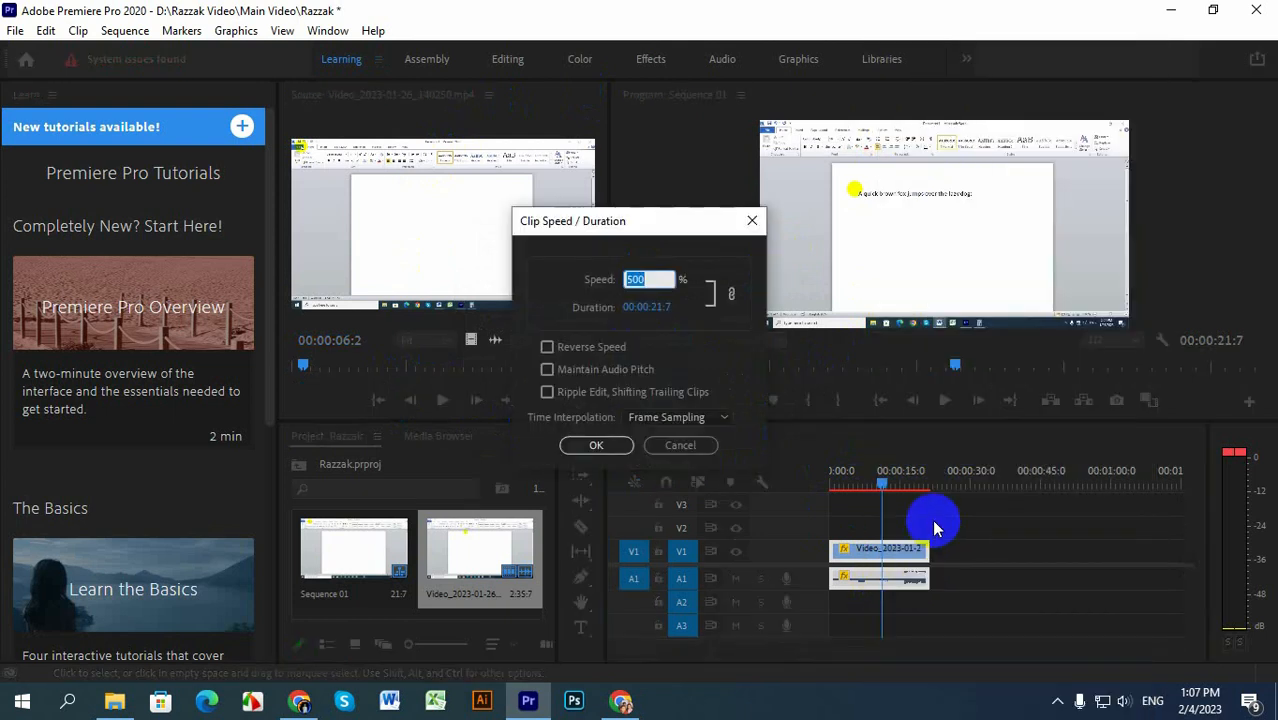
click(651, 281)
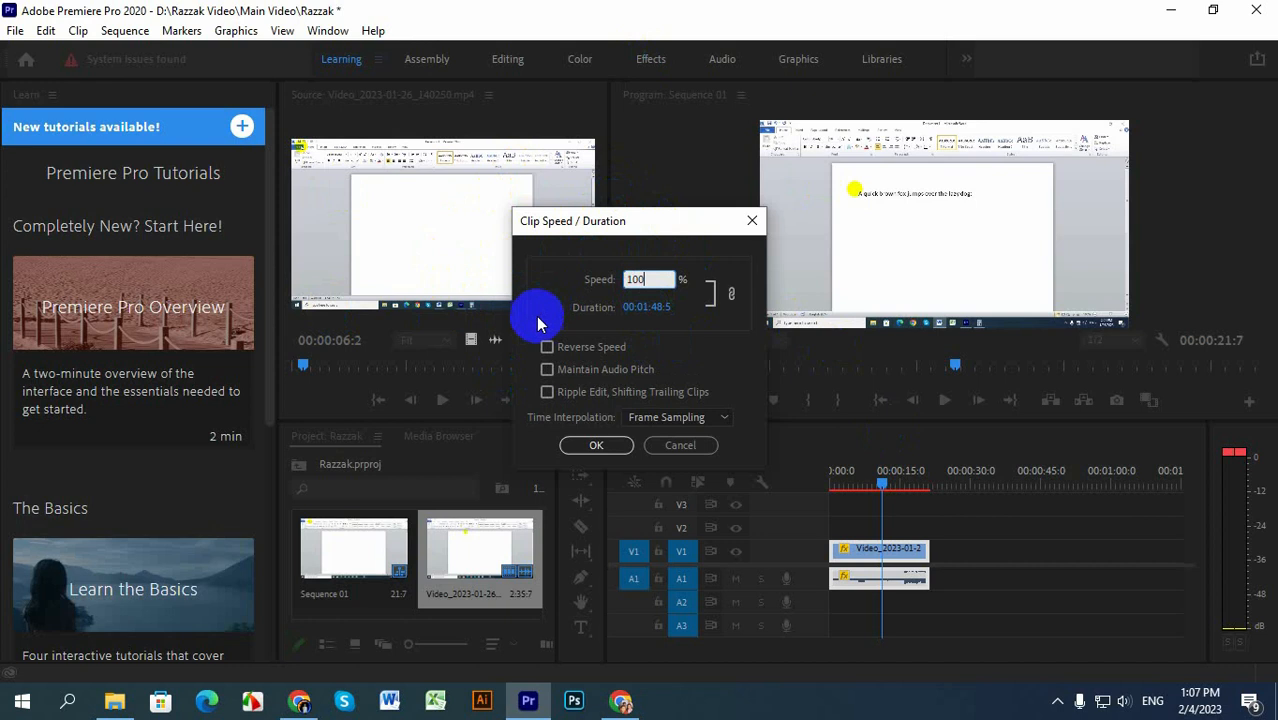
double_click(636, 279)
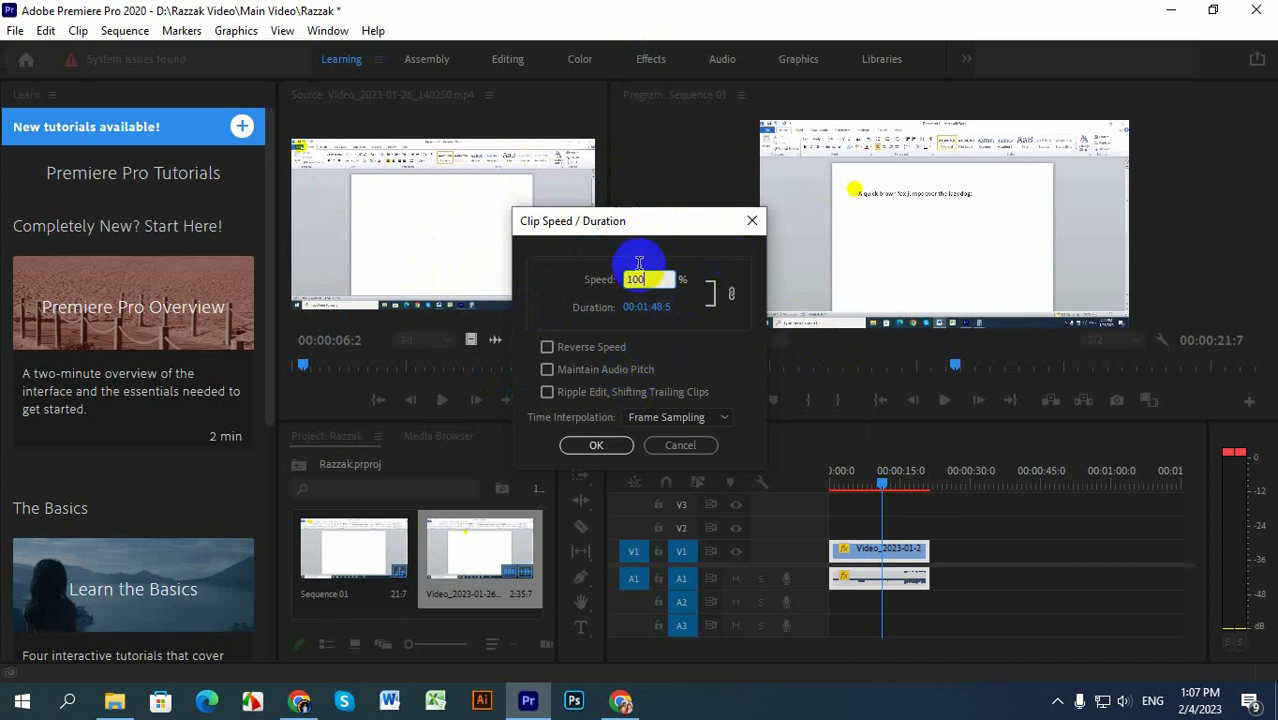
drag(636, 312, 173, 310)
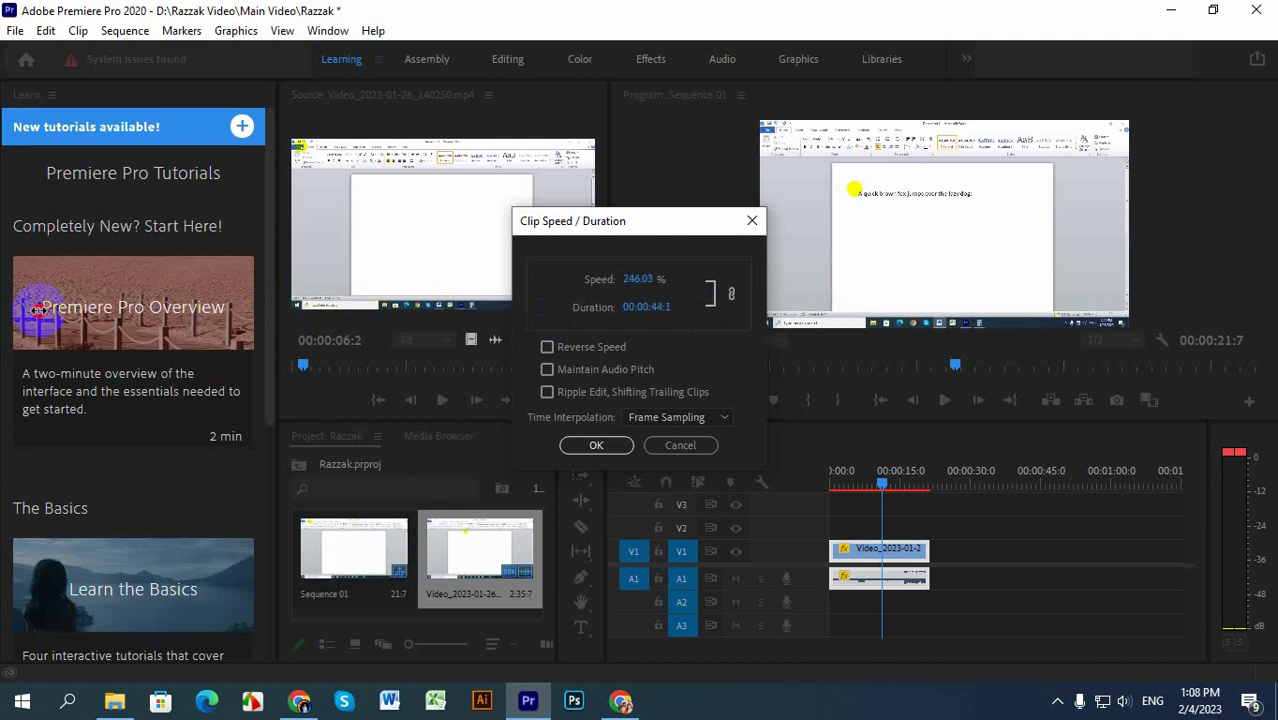
click(648, 278)
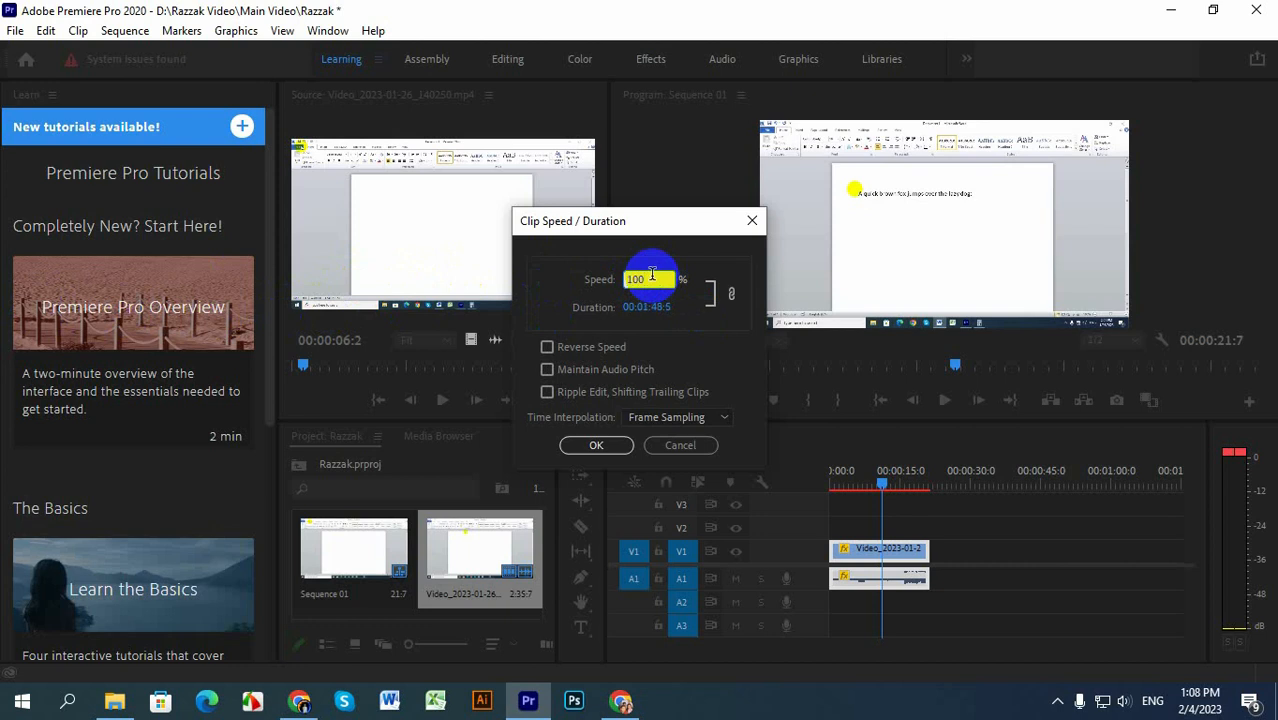
click(547, 348)
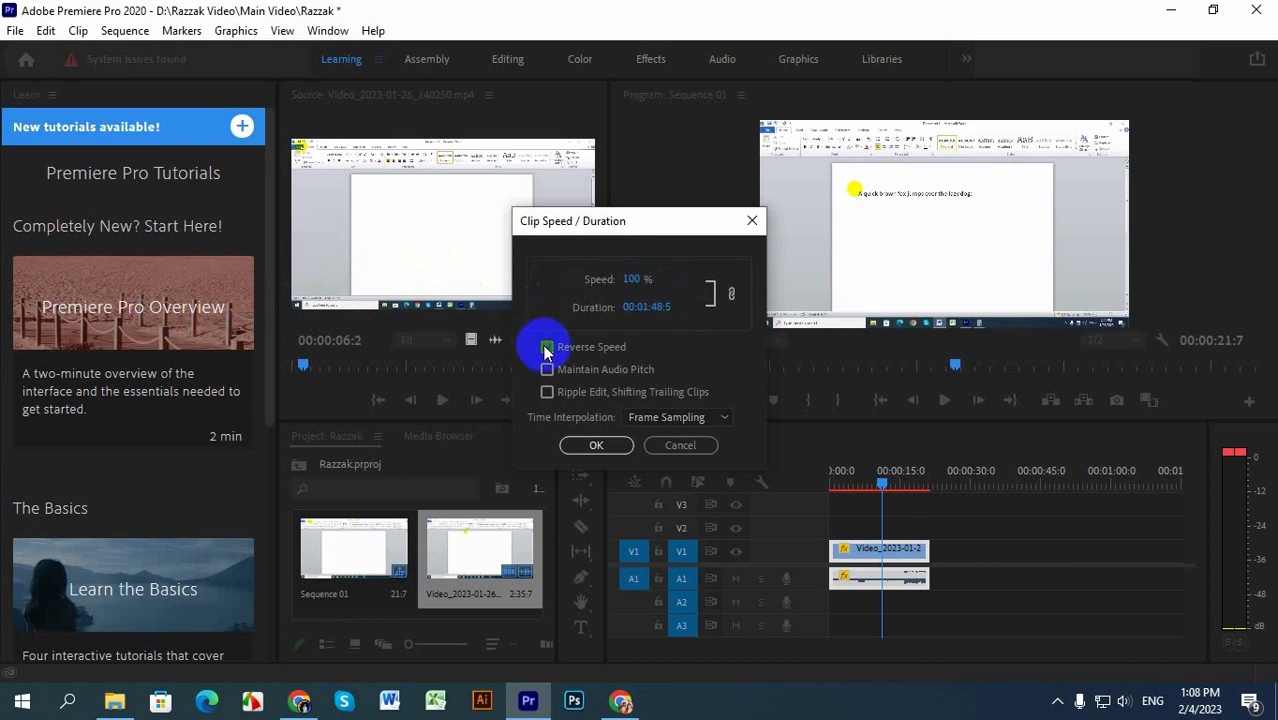
click(597, 446)
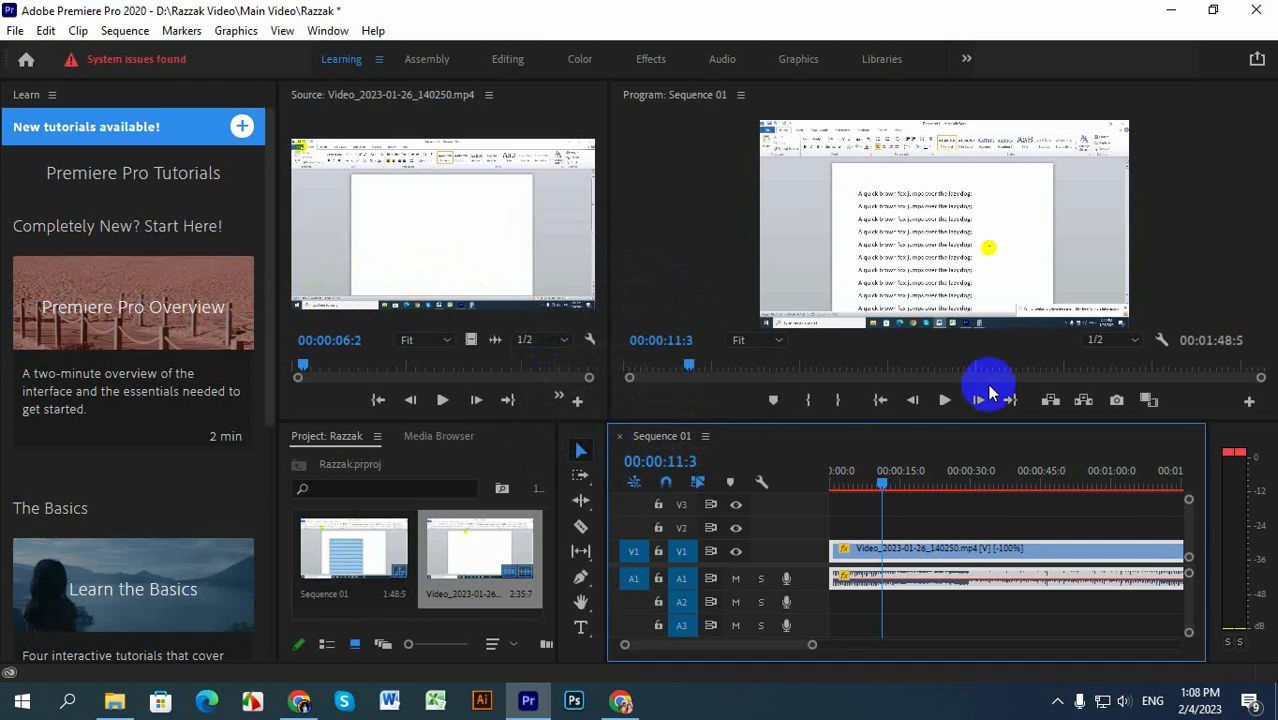
click(942, 399)
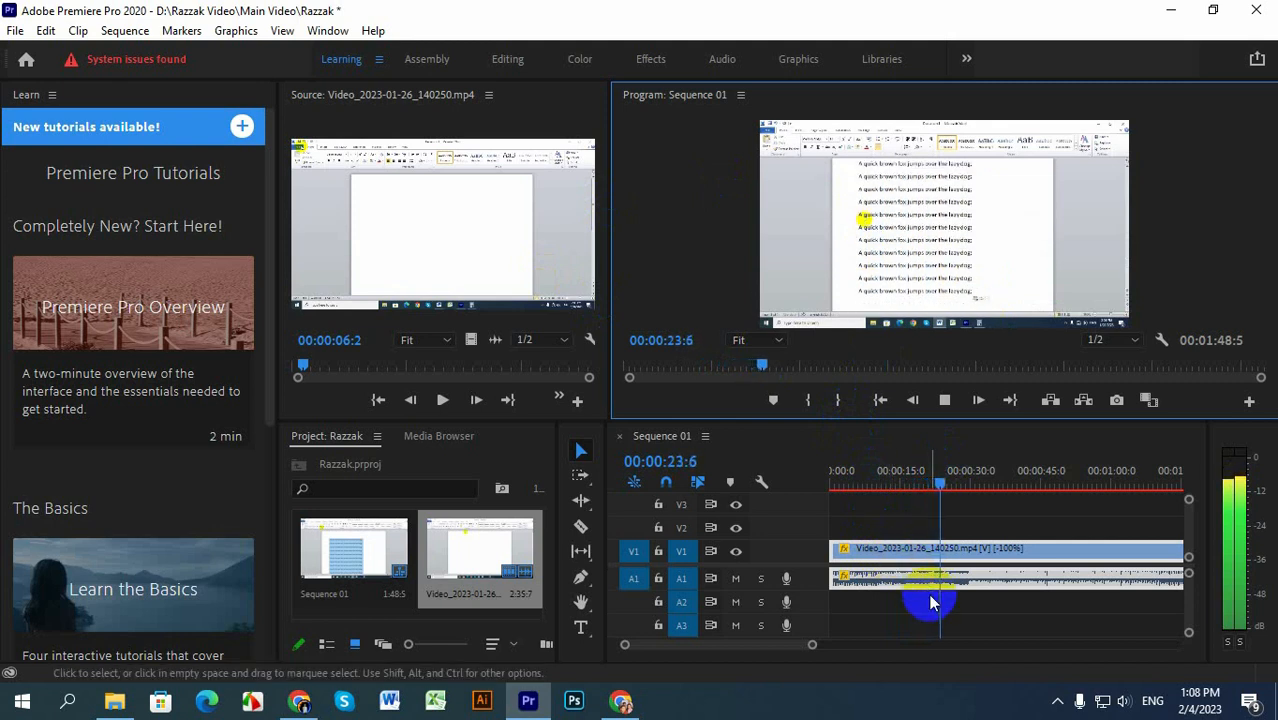
click(943, 401)
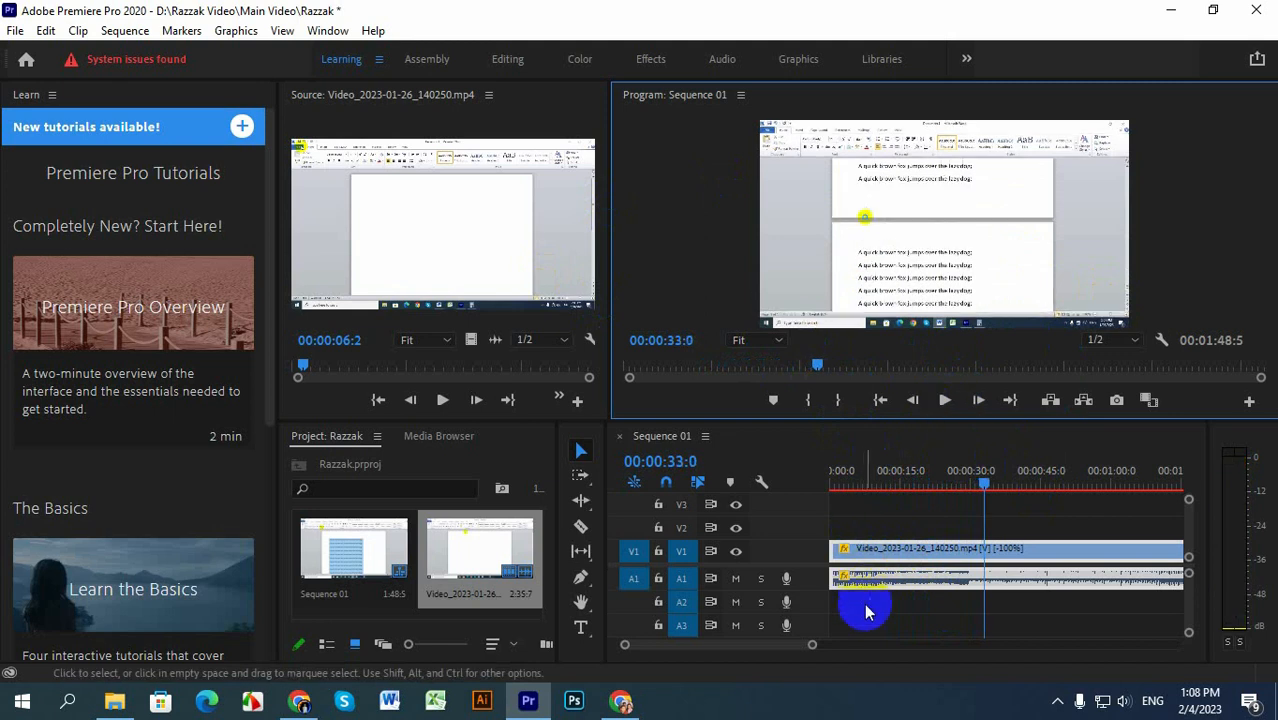
click(124, 32)
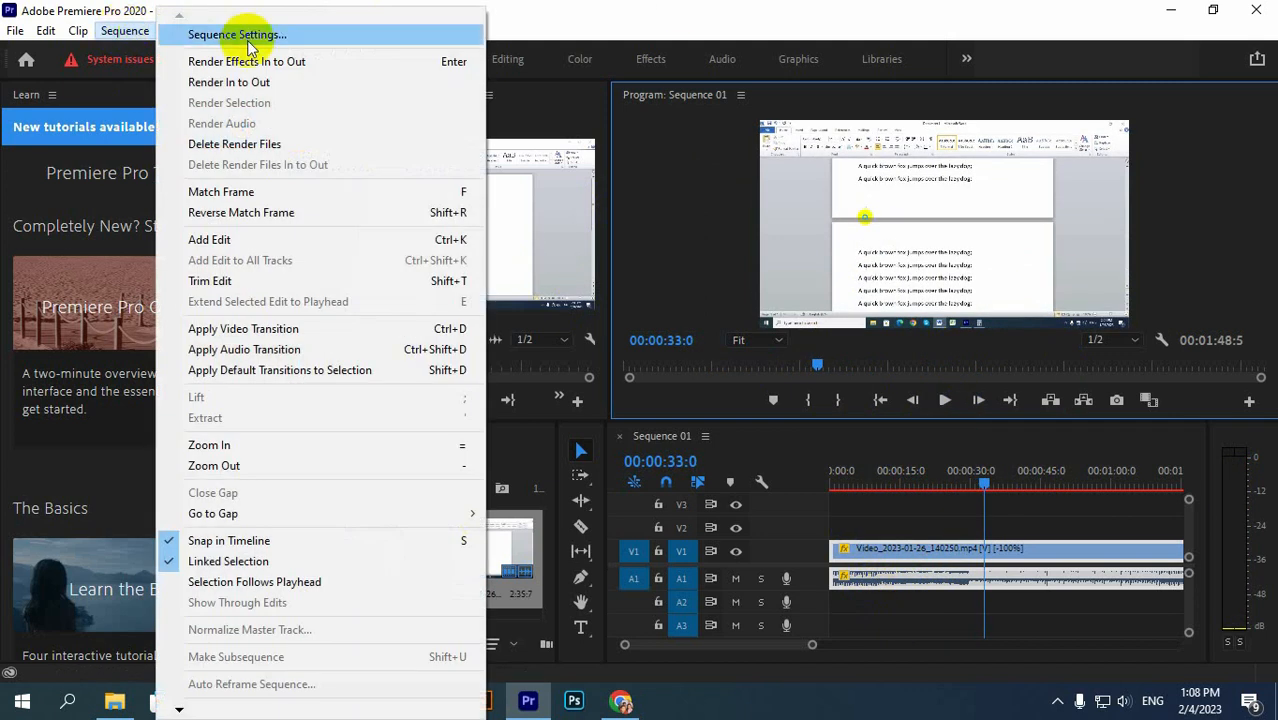
click(557, 9)
click(184, 30)
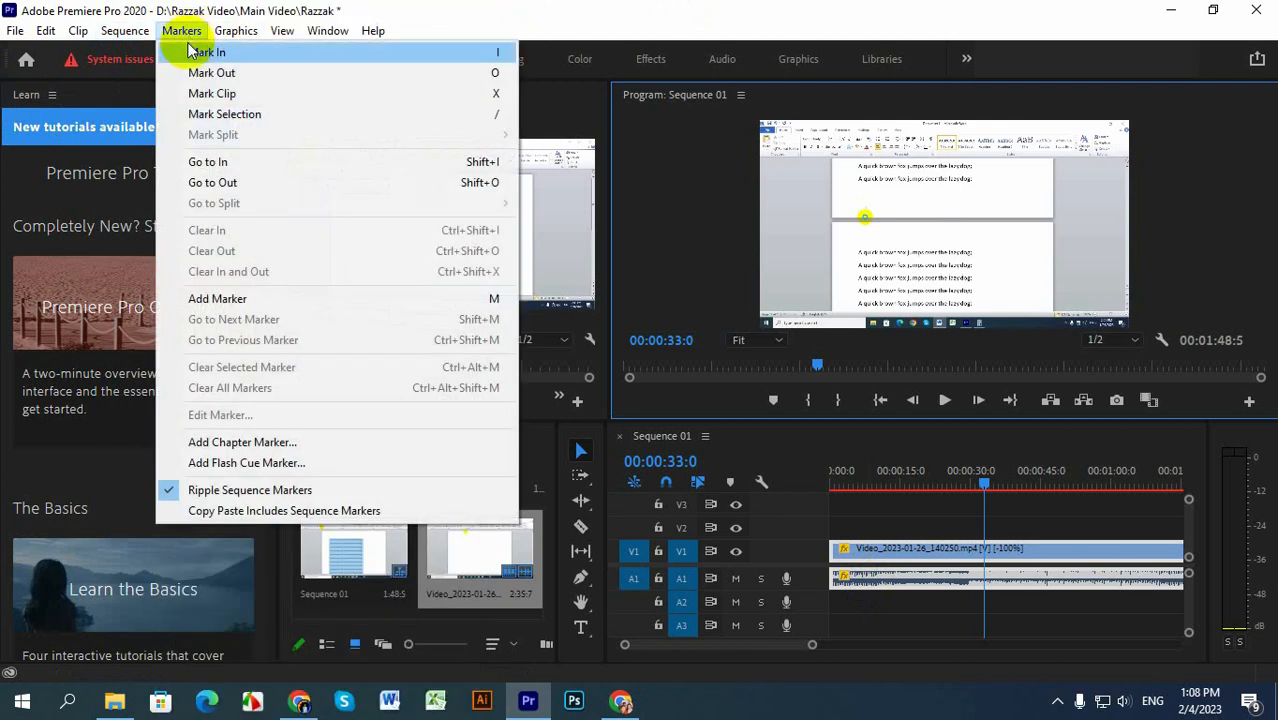
mouse_move(283, 38)
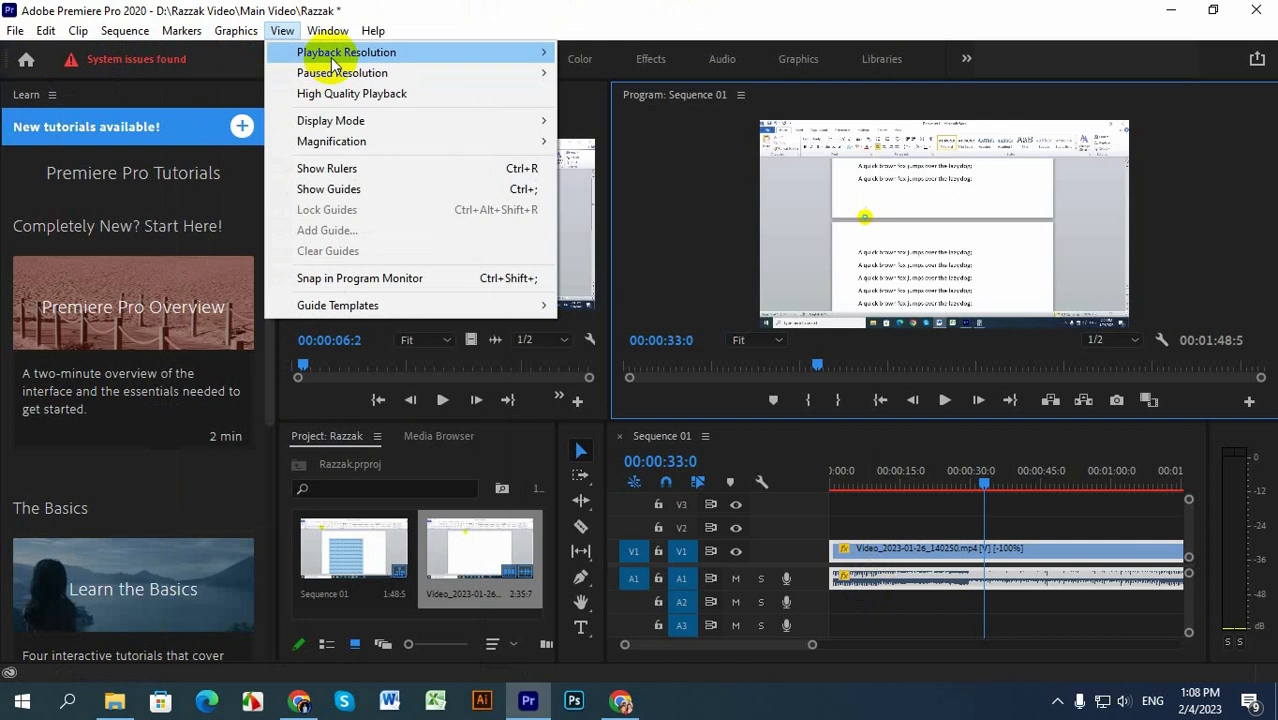
mouse_move(333, 60)
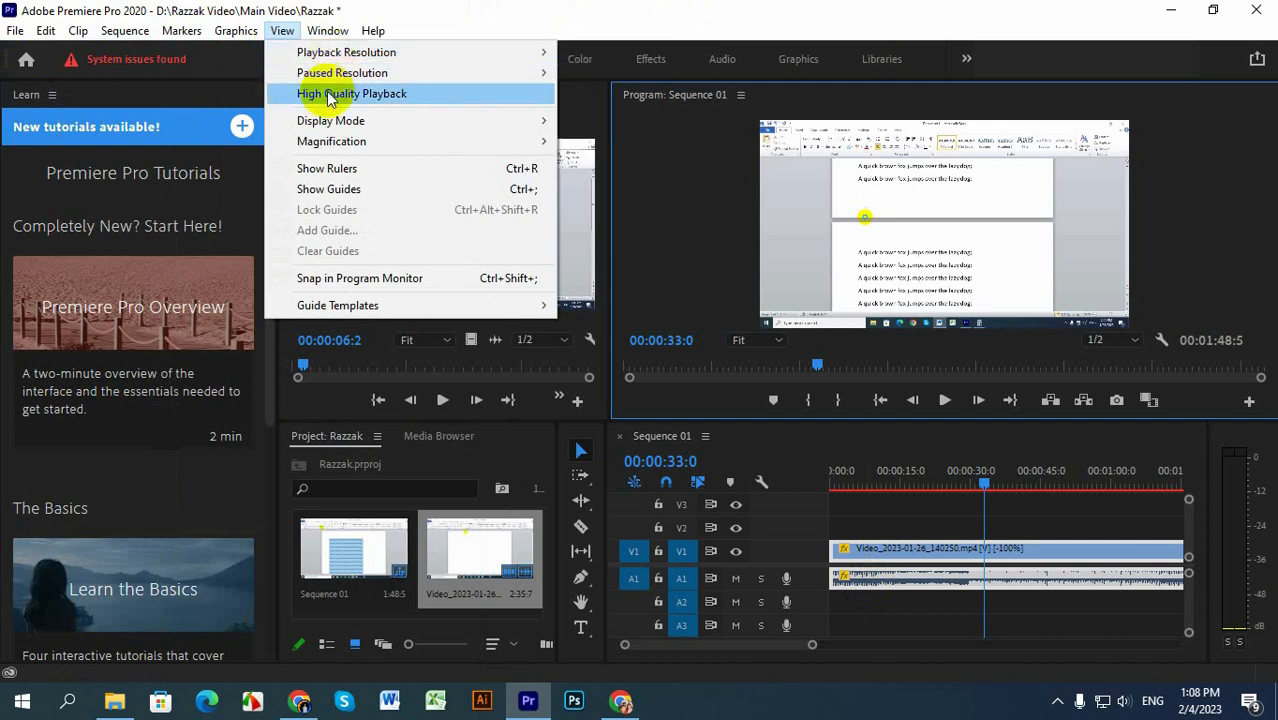
mouse_move(6, 30)
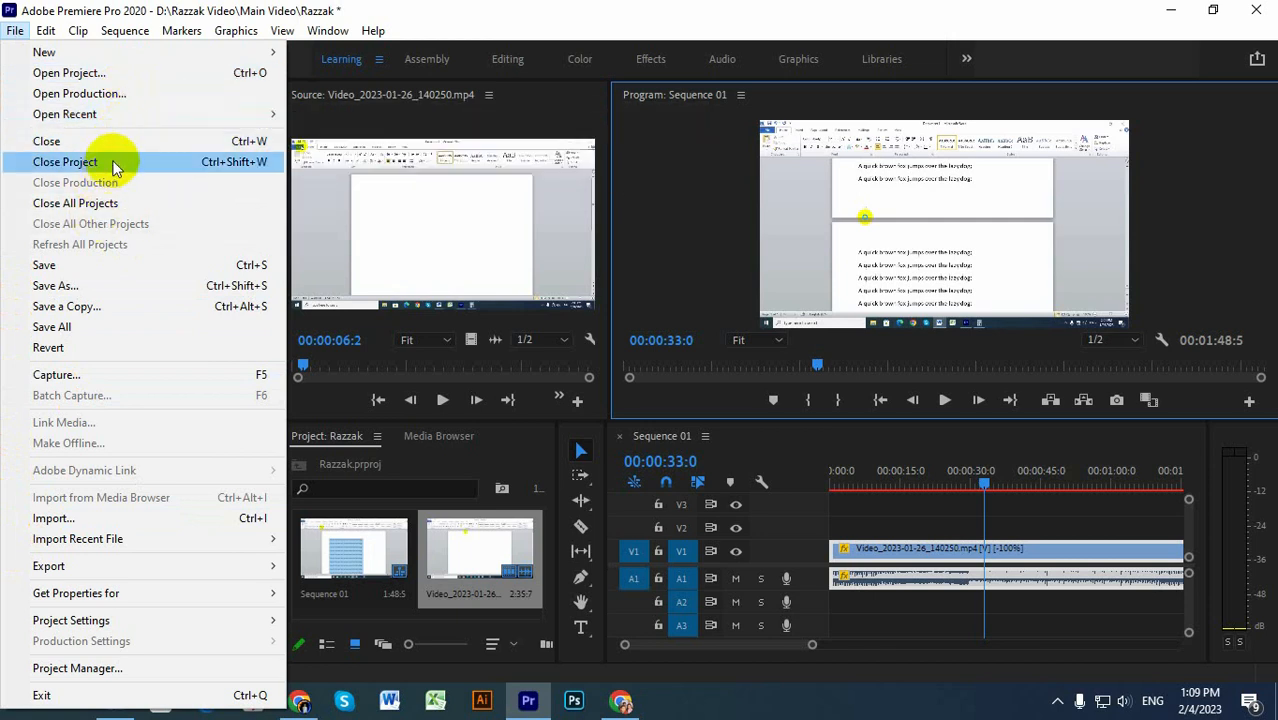
mouse_move(166, 118)
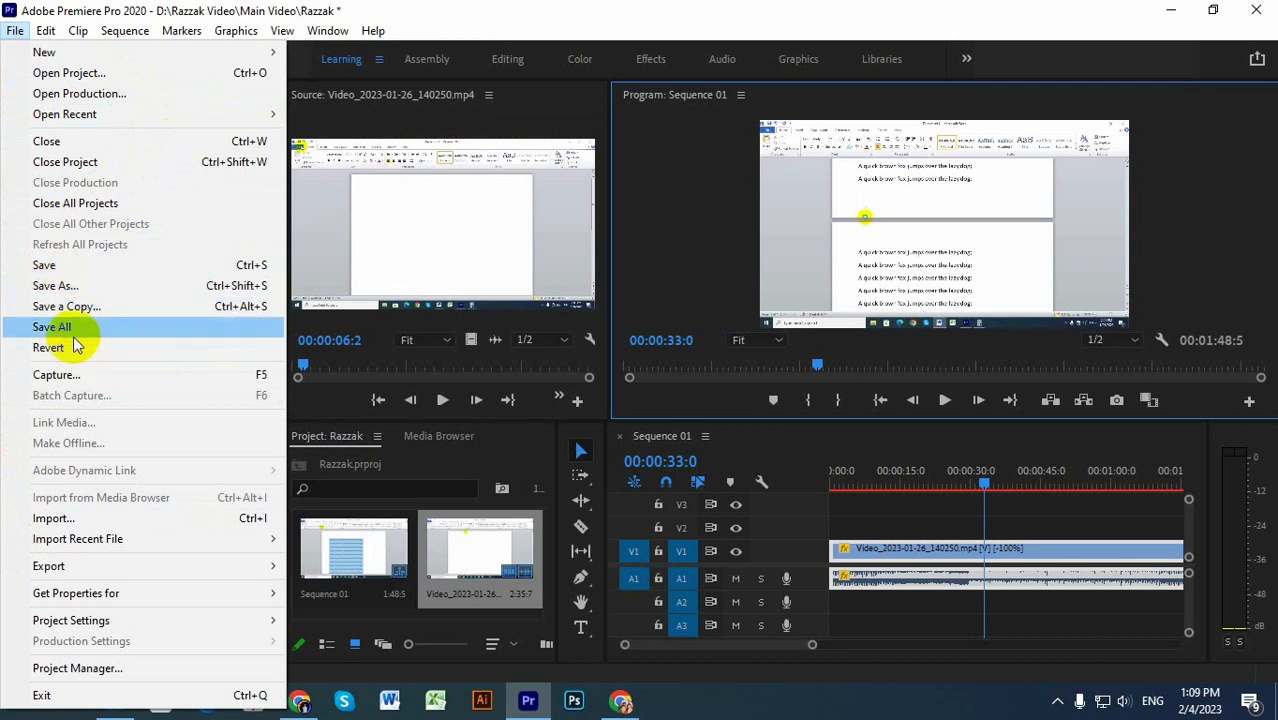
click(900, 634)
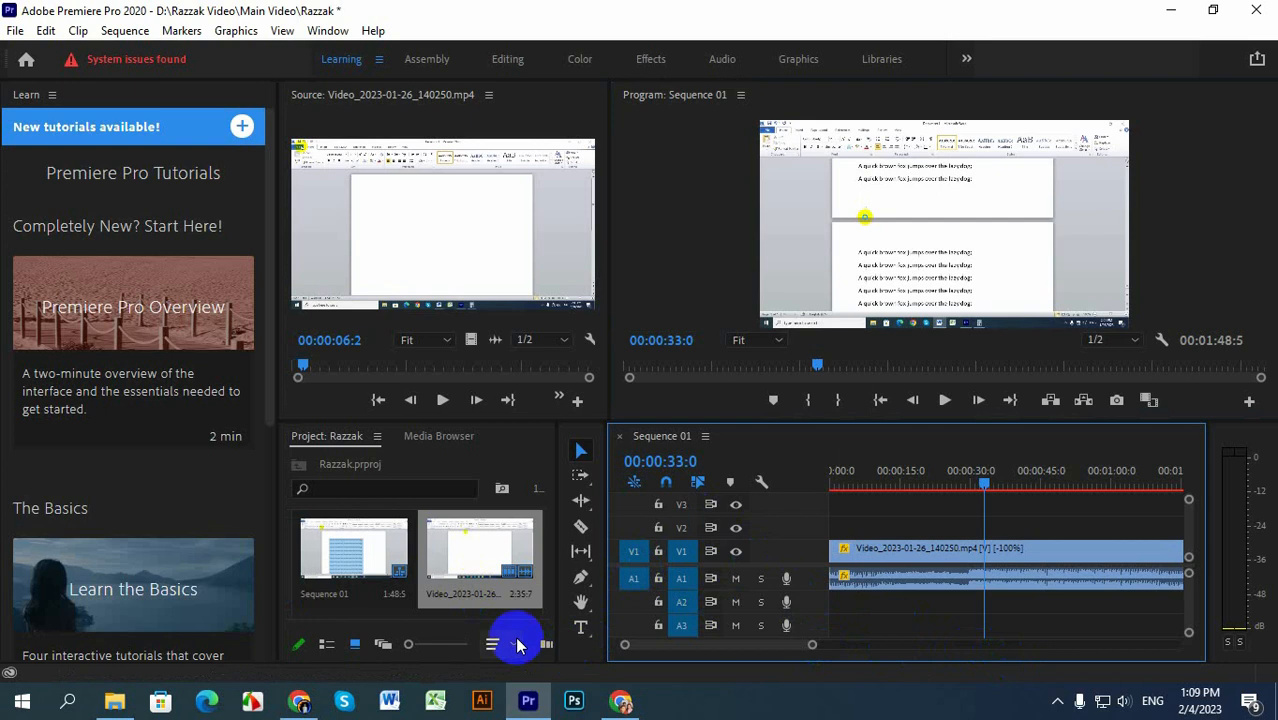
Step: Try adding a name title and a second text box over the video at 00:00:33:0 with the Type tool, and delete both graphics clips
click(580, 625)
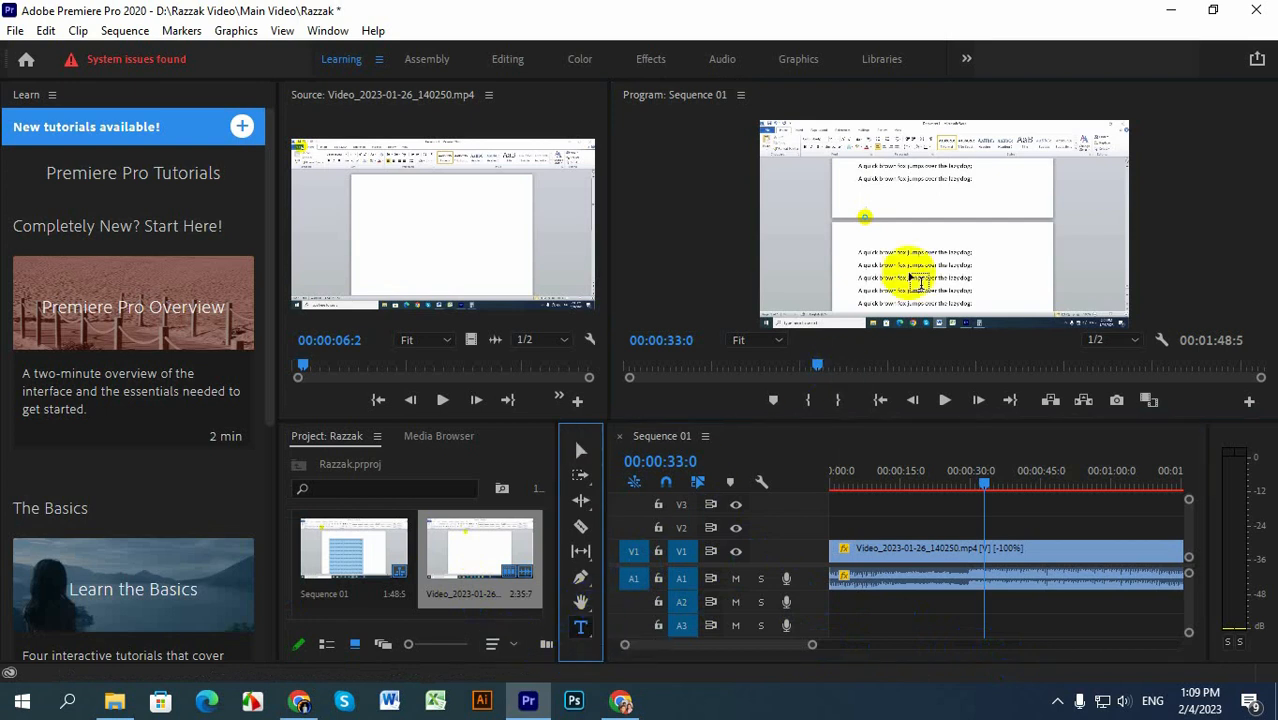
click(924, 218)
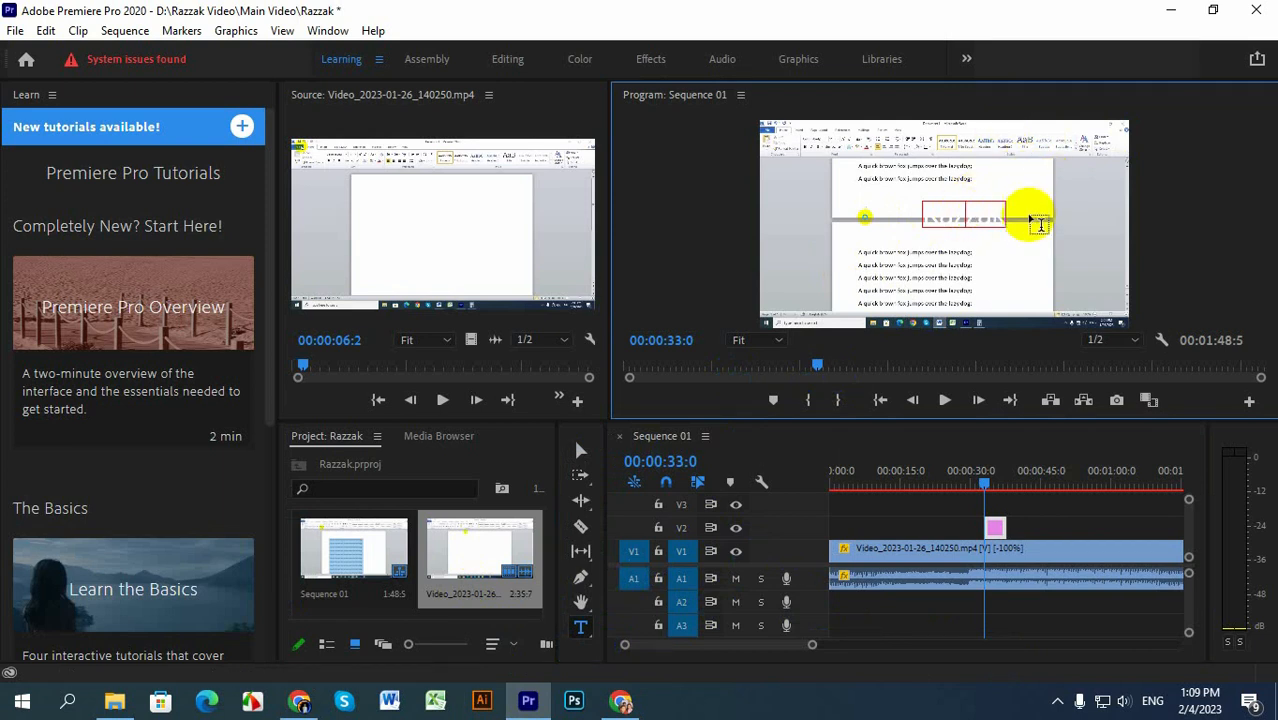
right_click(993, 527)
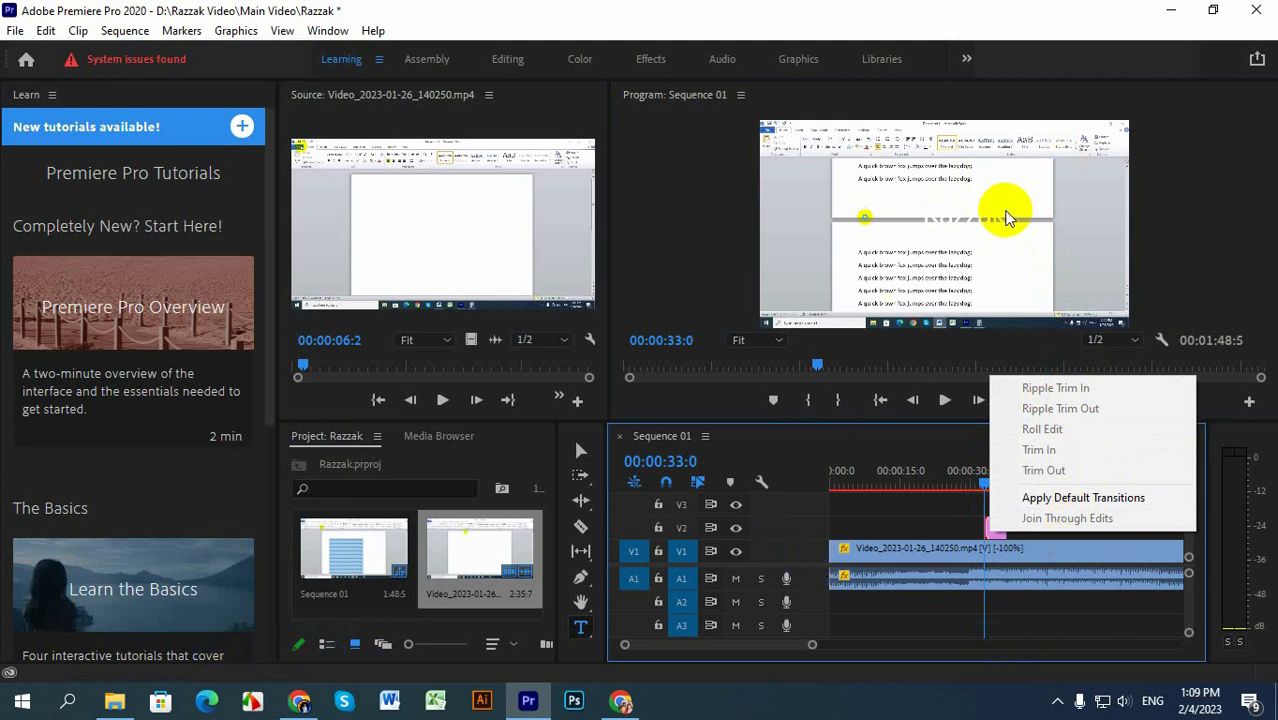
click(937, 217)
drag(937, 215, 907, 248)
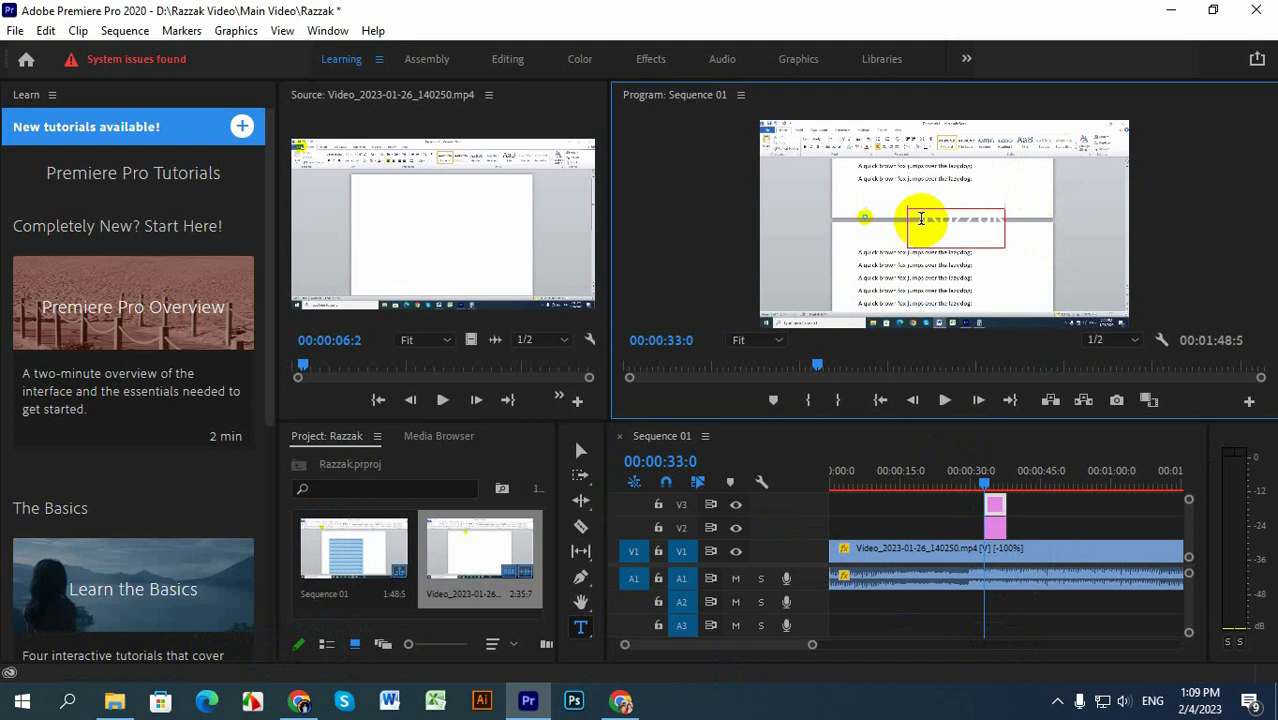
click(943, 237)
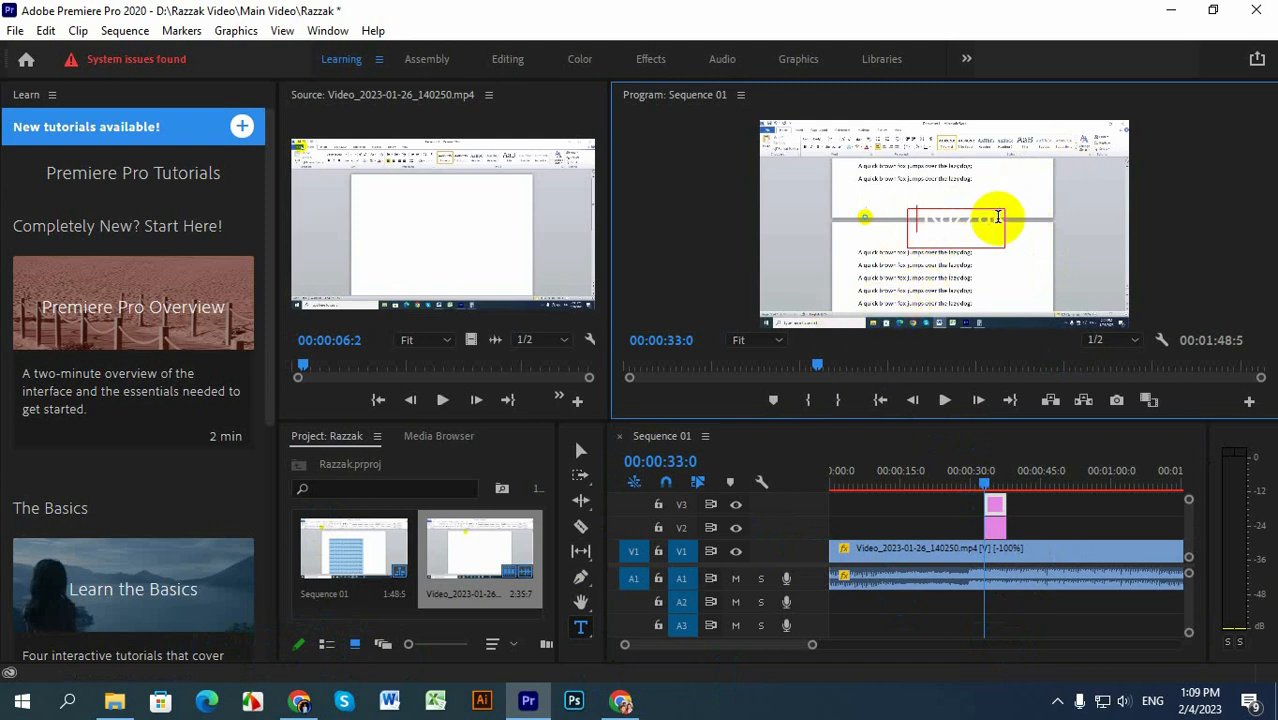
click(1000, 512)
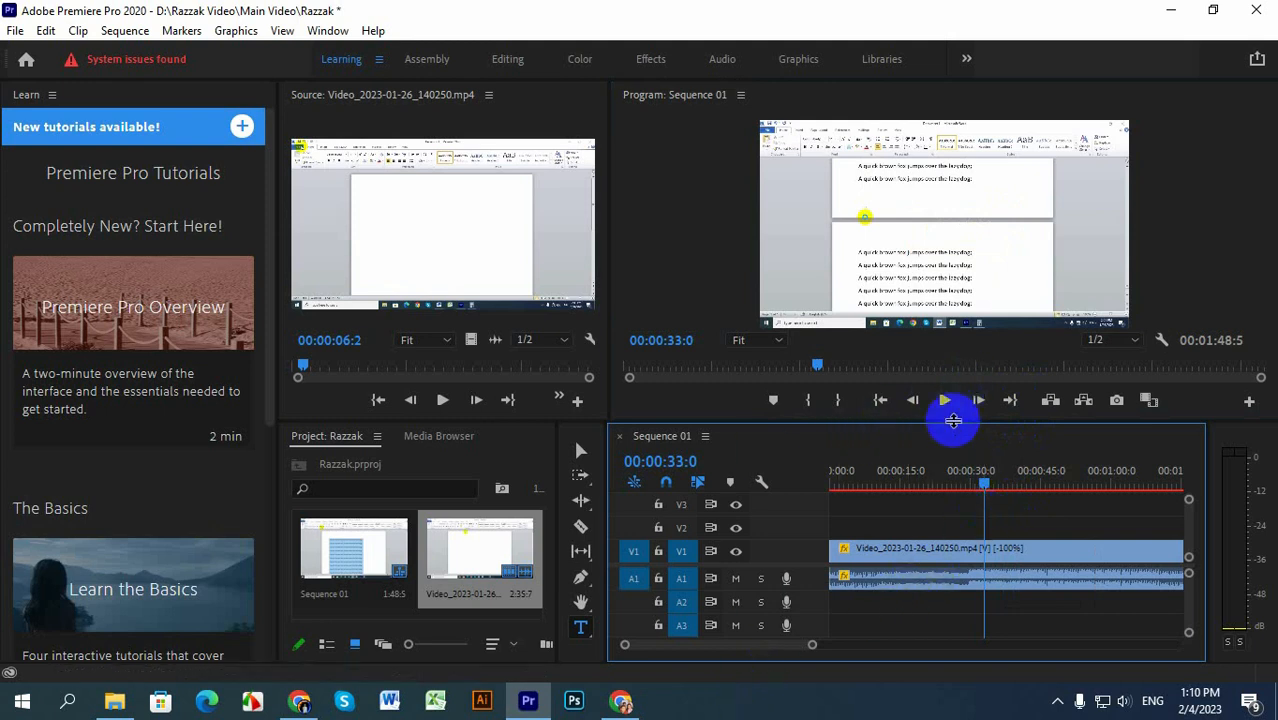
Step: Resume playing the reversed clip from 00:00:33:0 and lower the system speaker volume to 11
click(947, 408)
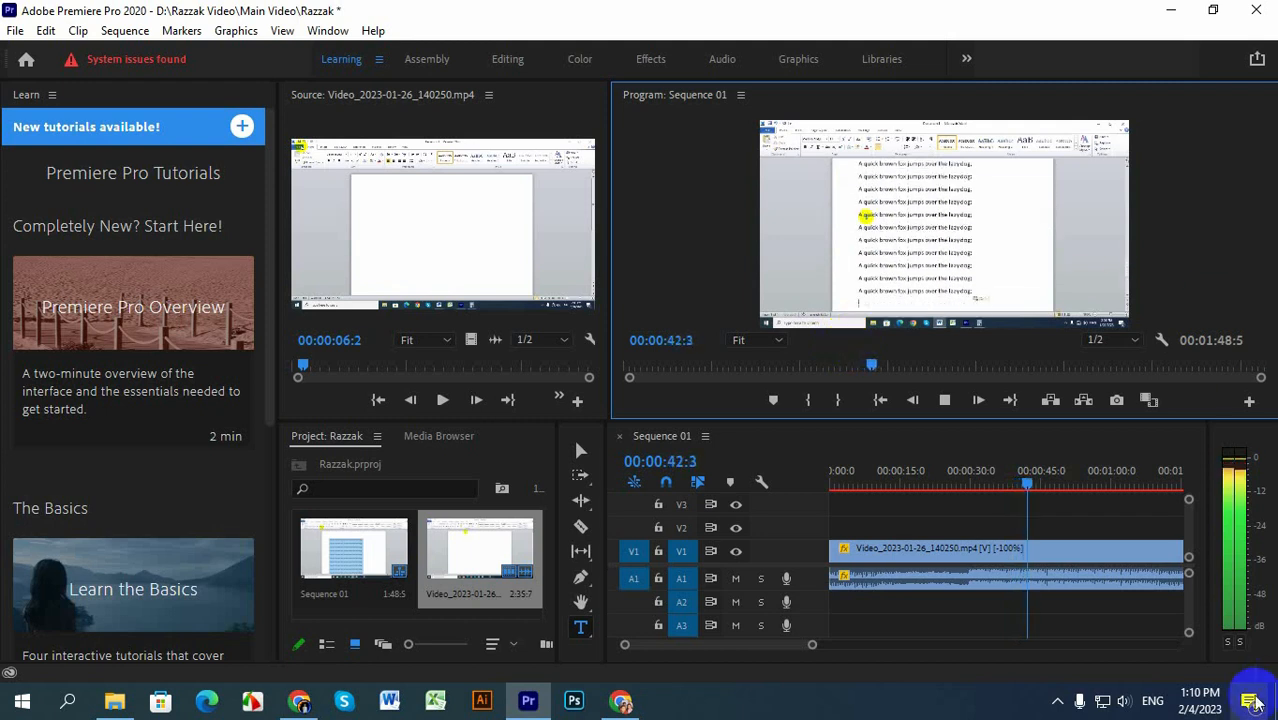
click(1123, 700)
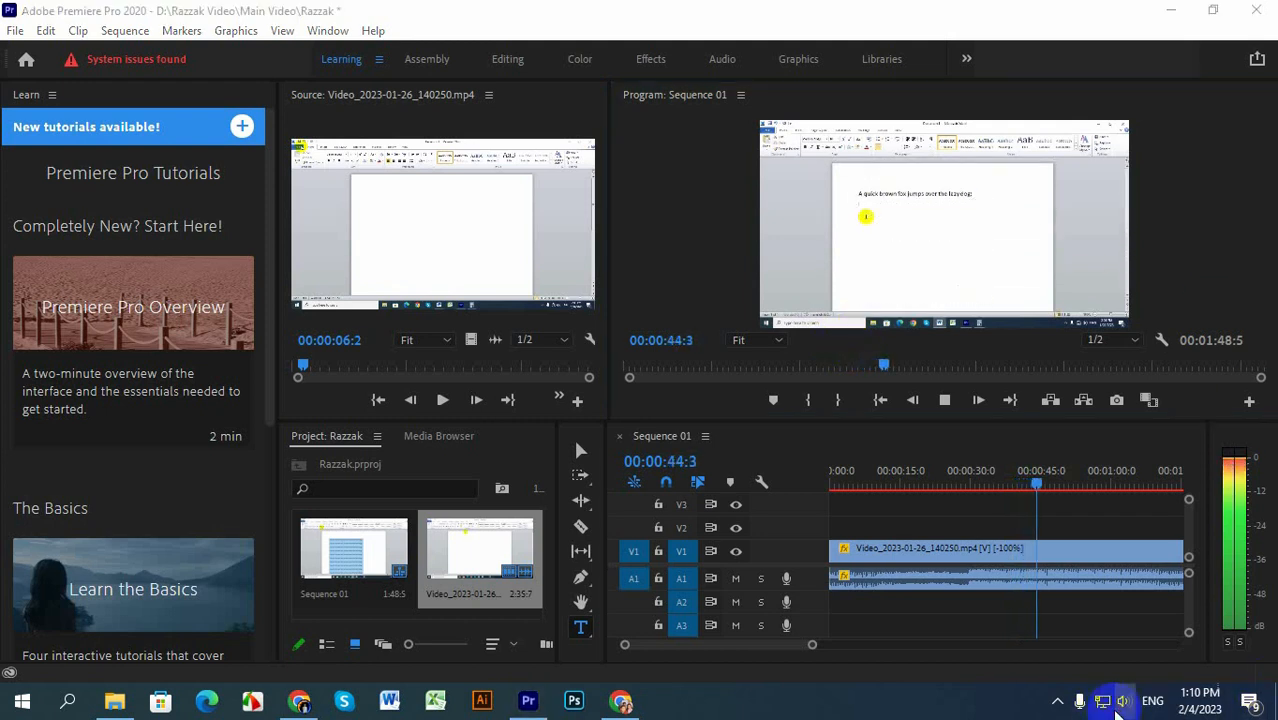
drag(1104, 648, 1027, 656)
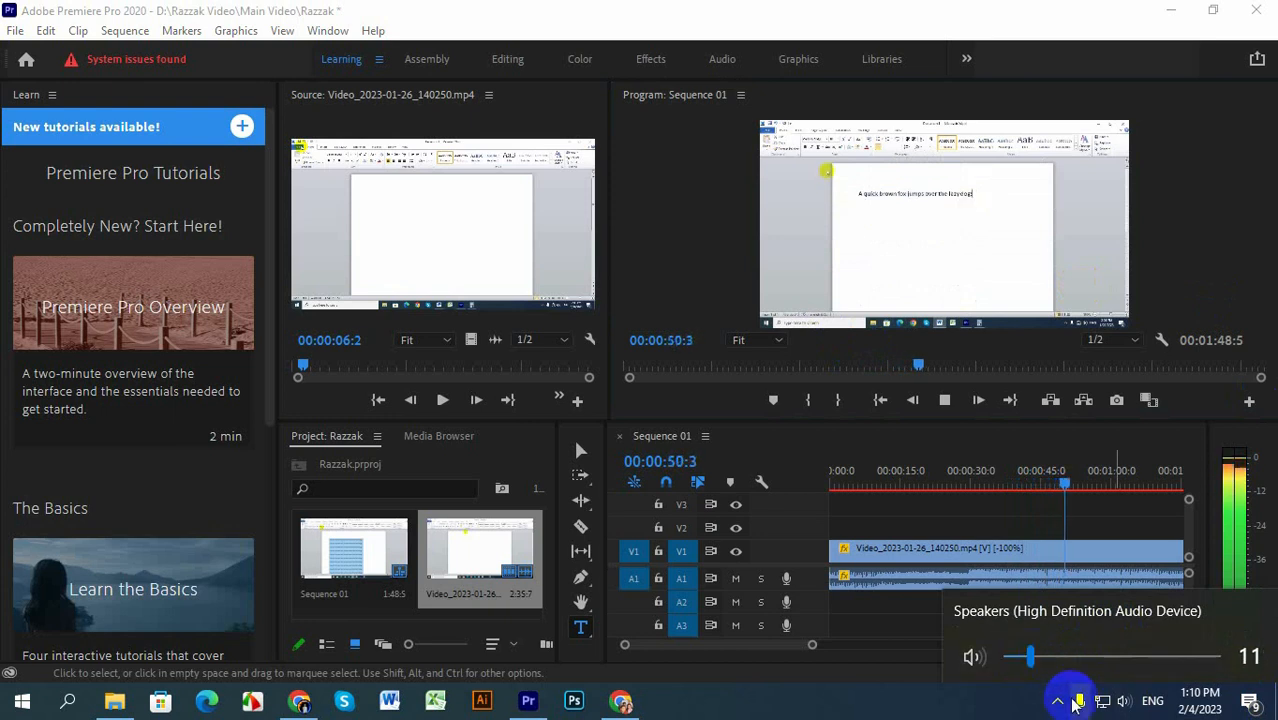
Step: Close the volume control, stop playback at 00:00:58:6, and minimize the editor window to the desktop
click(1005, 555)
click(959, 515)
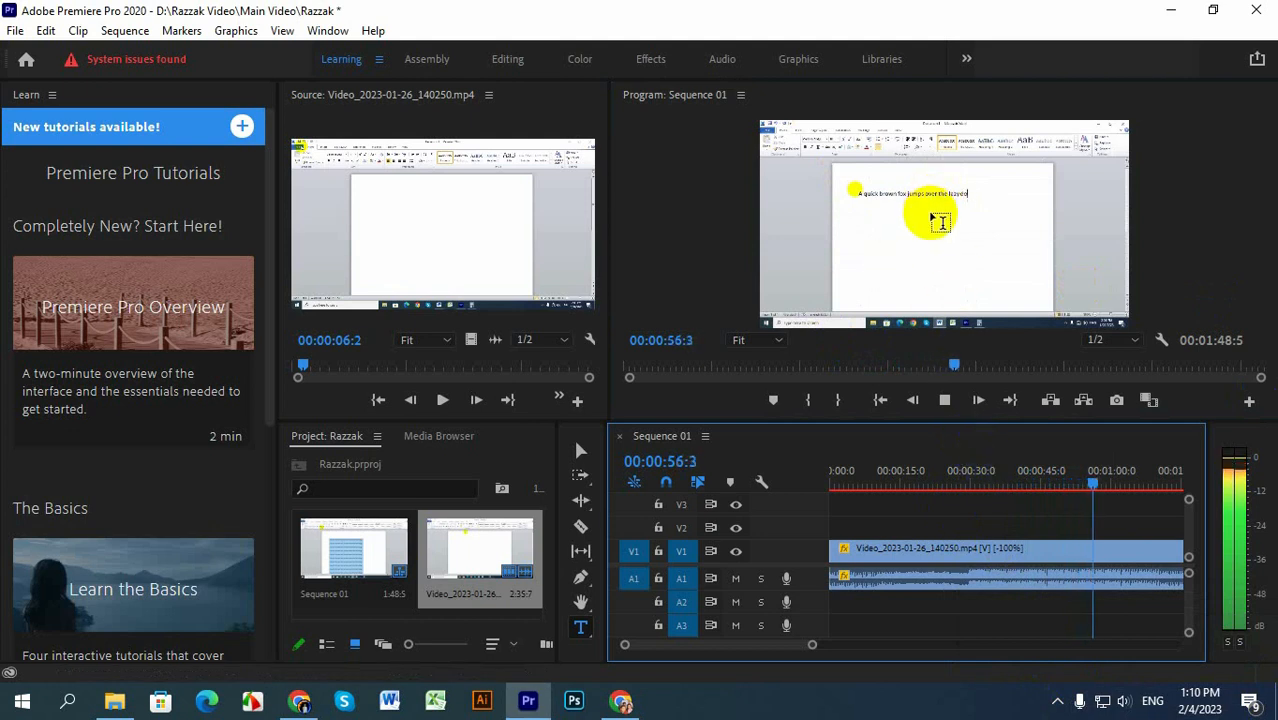
click(944, 400)
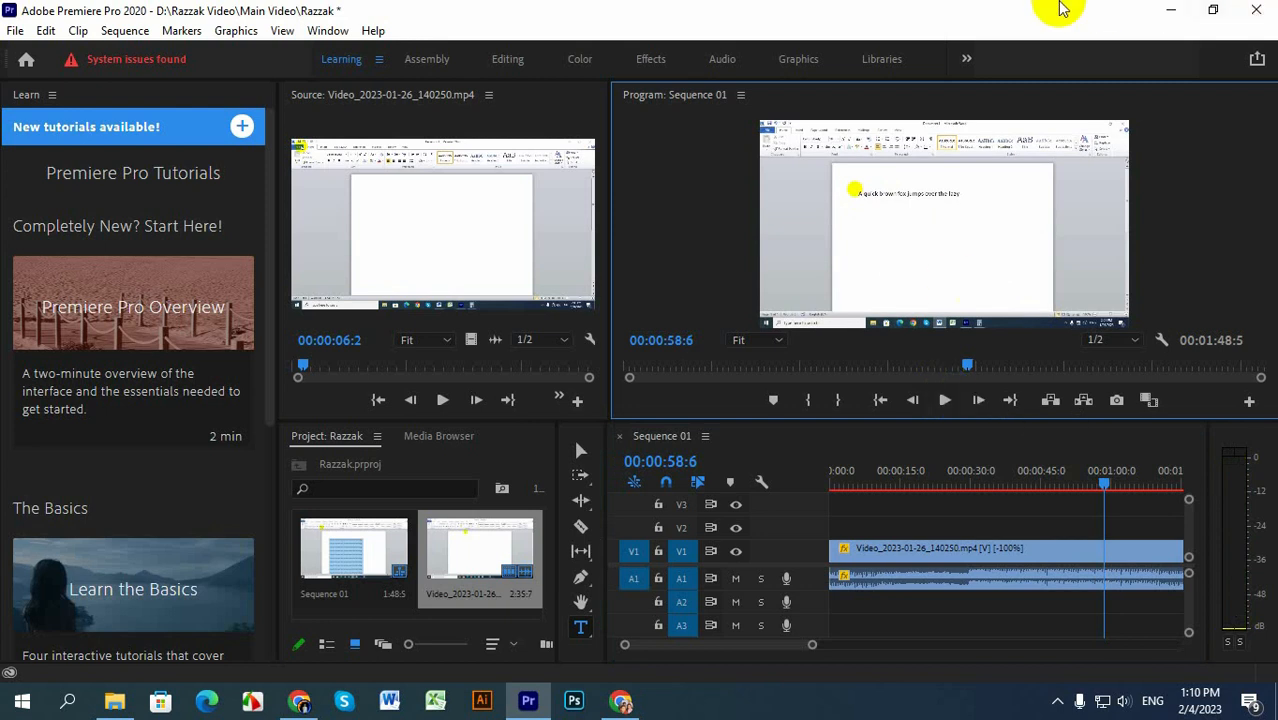
click(1182, 11)
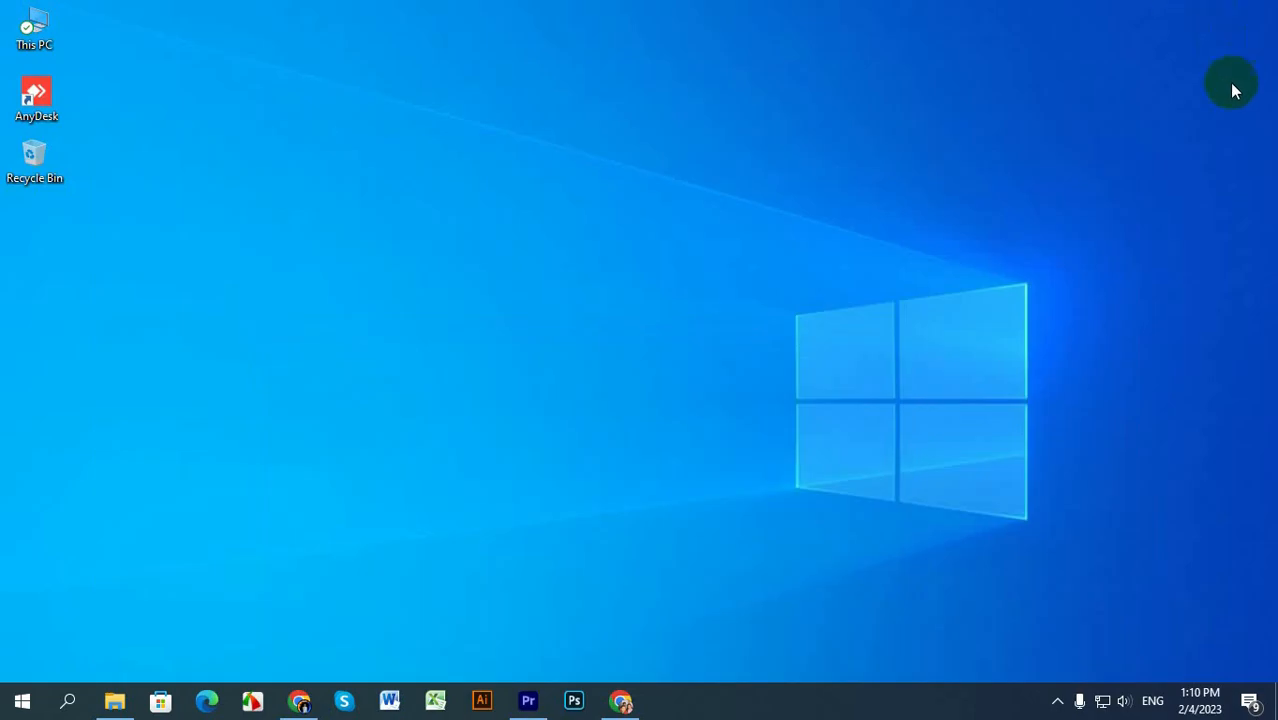